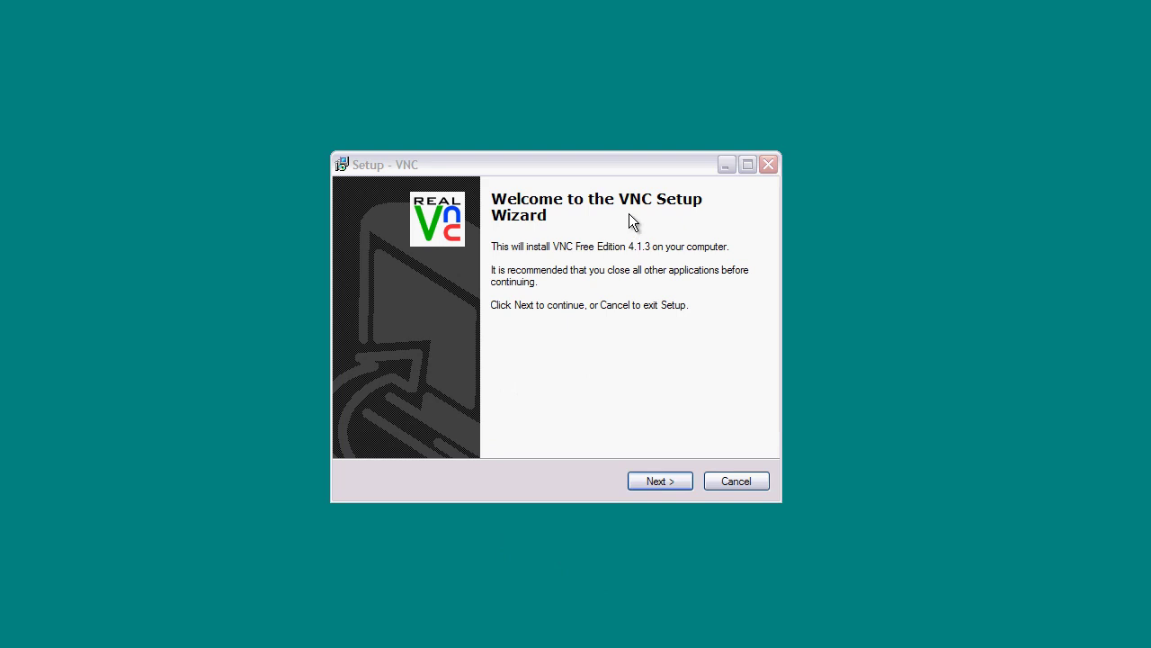
# Step: Accept the GPL licence, keep the default install folder and the full Server and Viewer installation
pyautogui.click(648, 480)
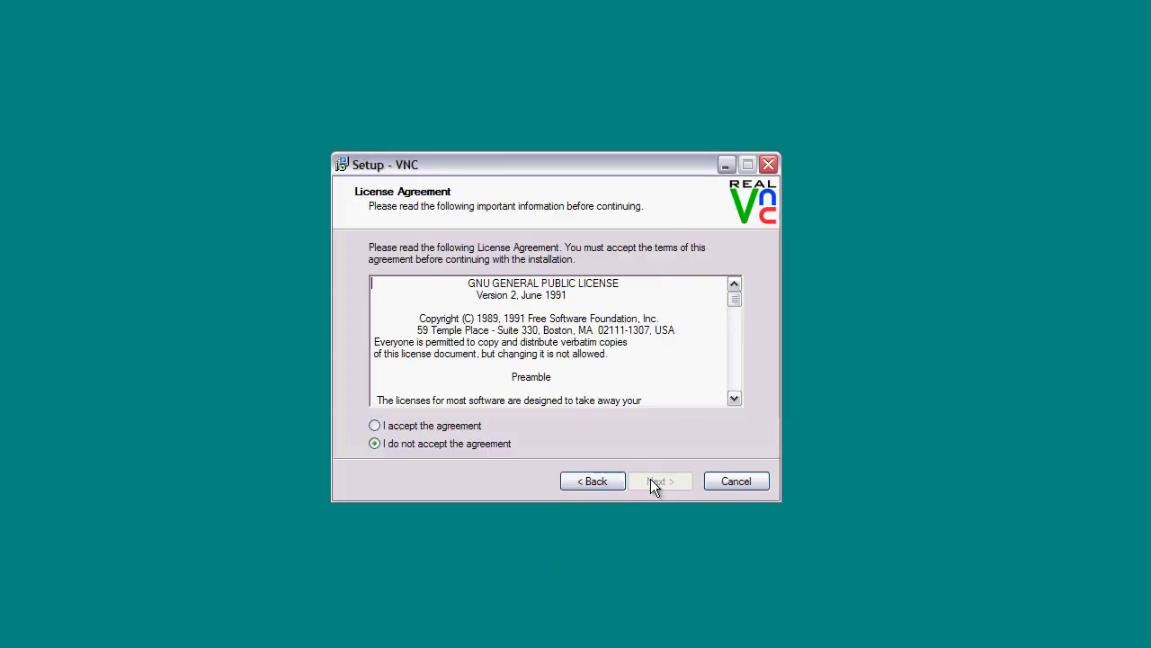
pyautogui.click(375, 428)
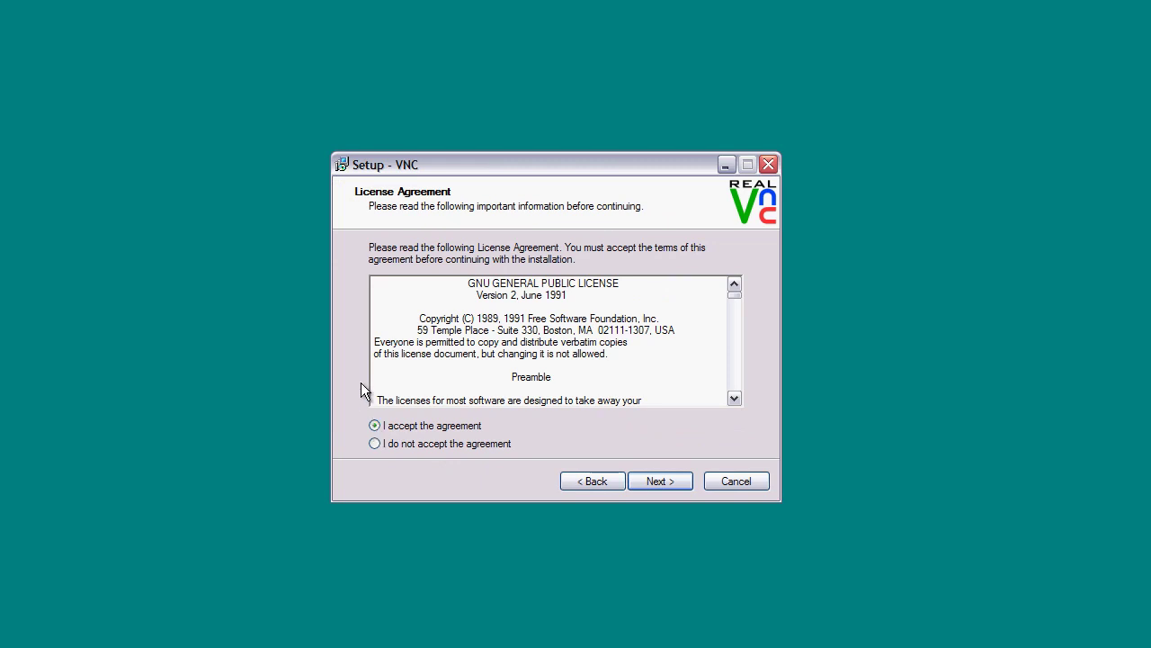
pyautogui.click(660, 482)
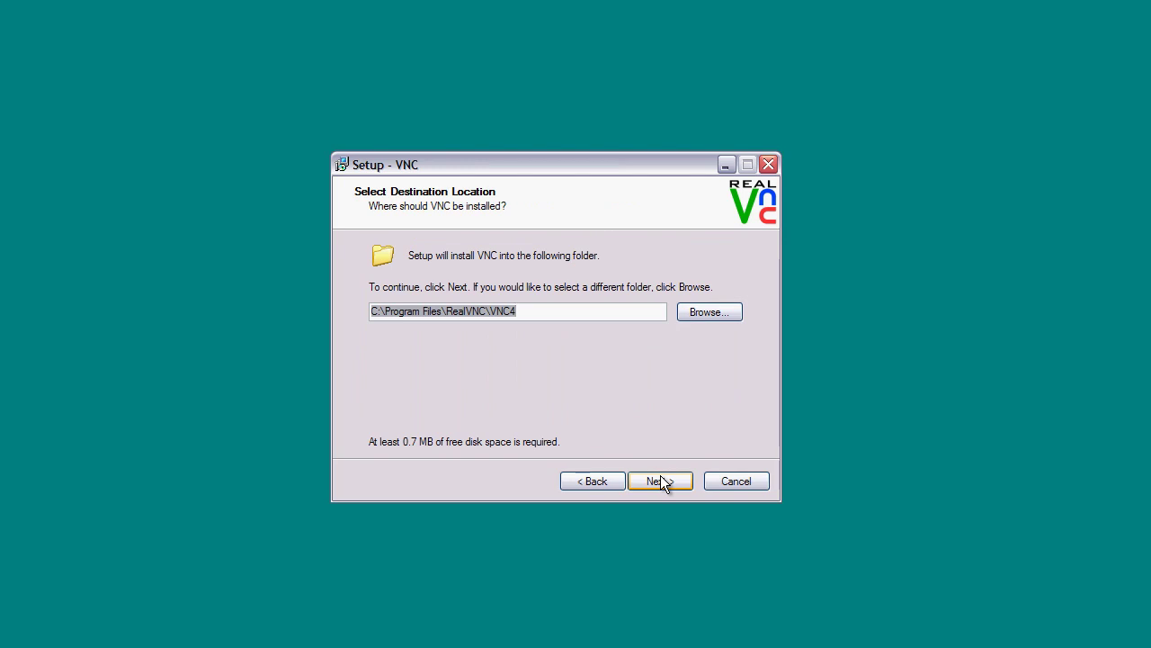
pyautogui.click(660, 481)
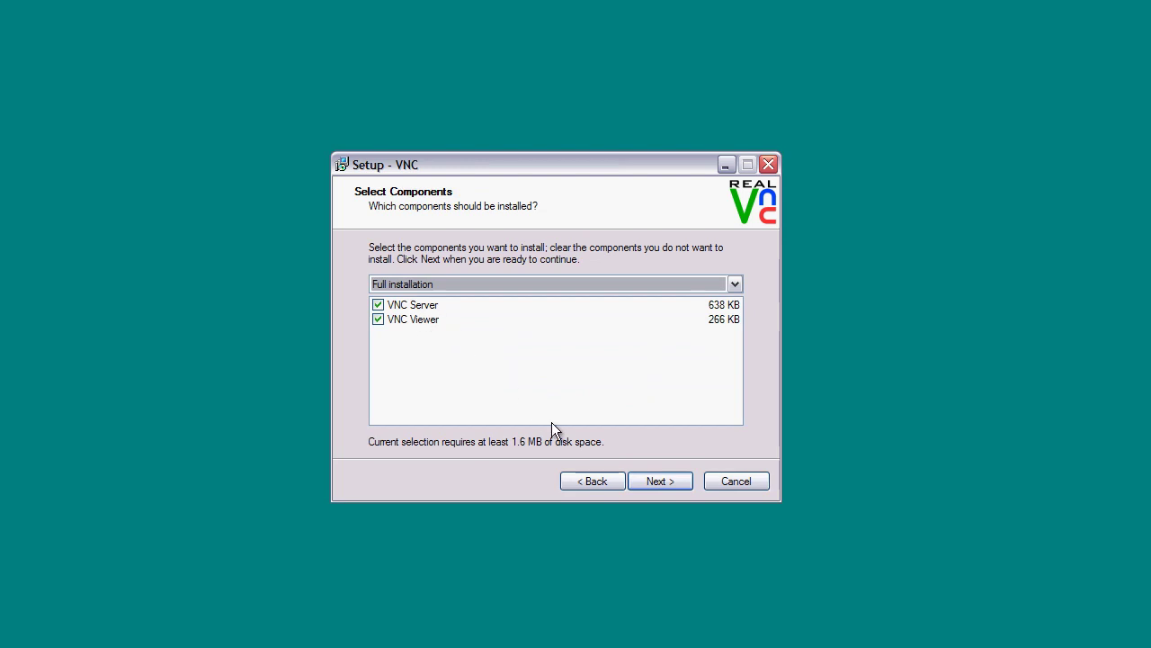
pyautogui.click(648, 483)
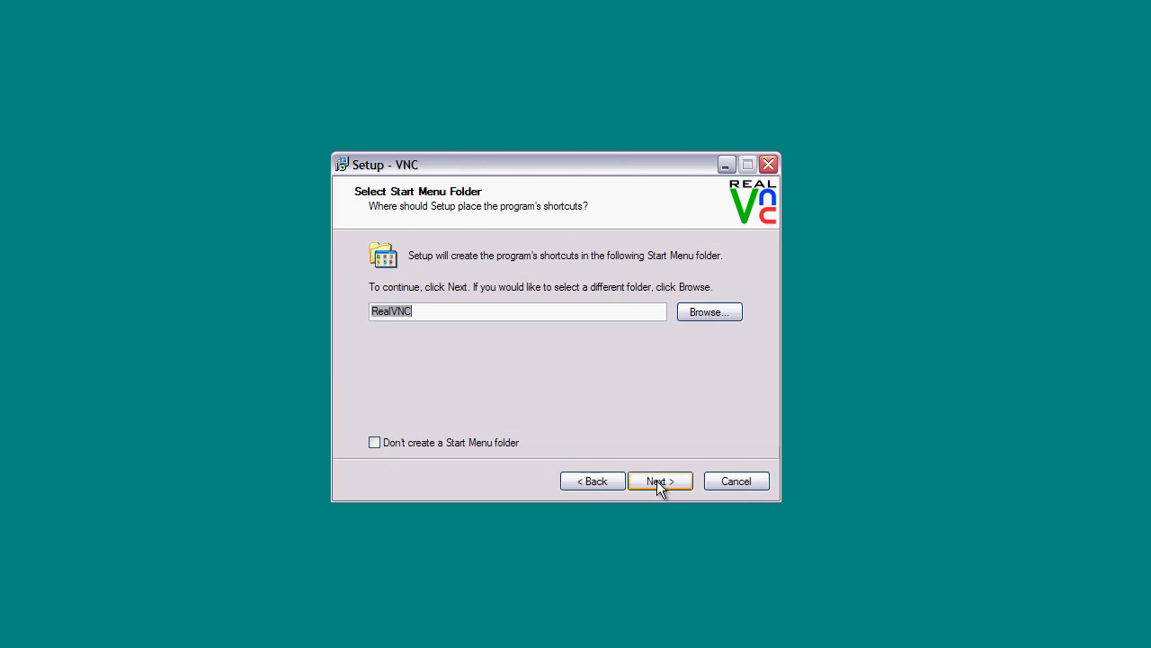
# Step: Install VNC under the RealVNC Start Menu folder with service-mode server registration unchecked
pyautogui.click(657, 481)
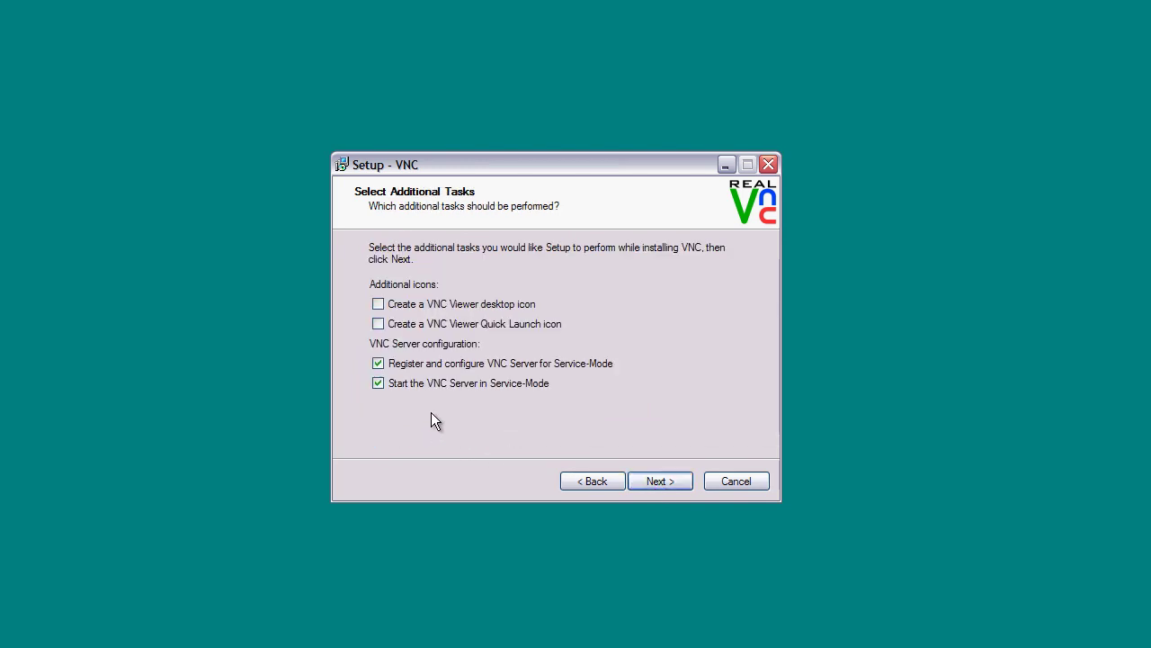
pyautogui.click(379, 305)
pyautogui.click(377, 365)
pyautogui.click(659, 482)
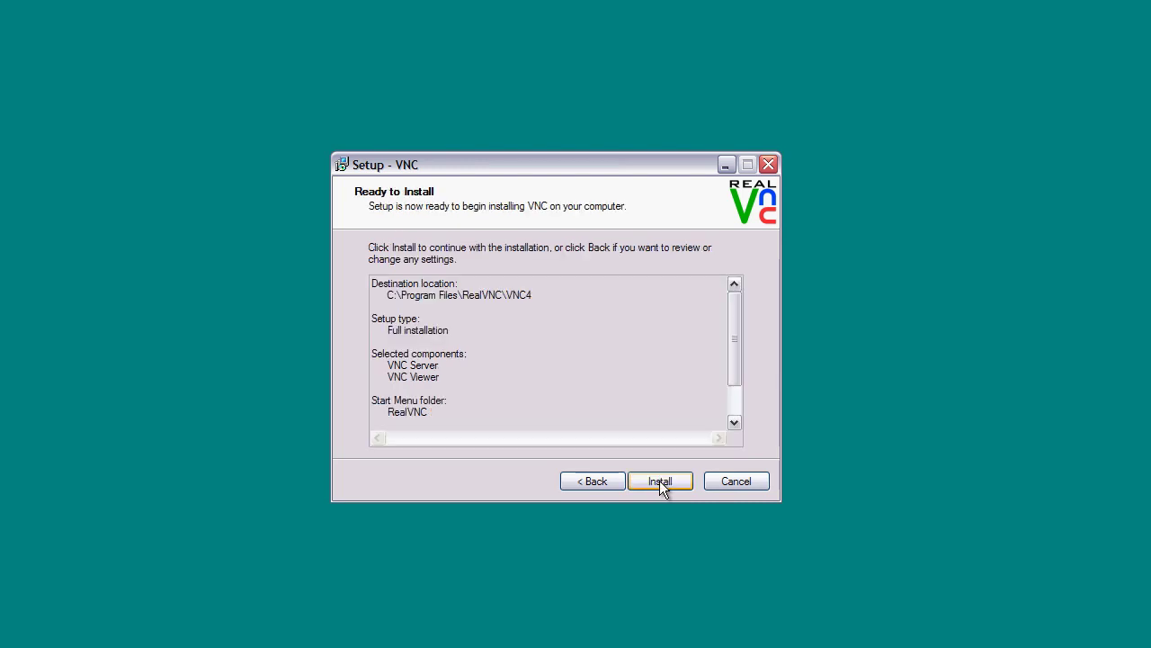
pyautogui.click(659, 481)
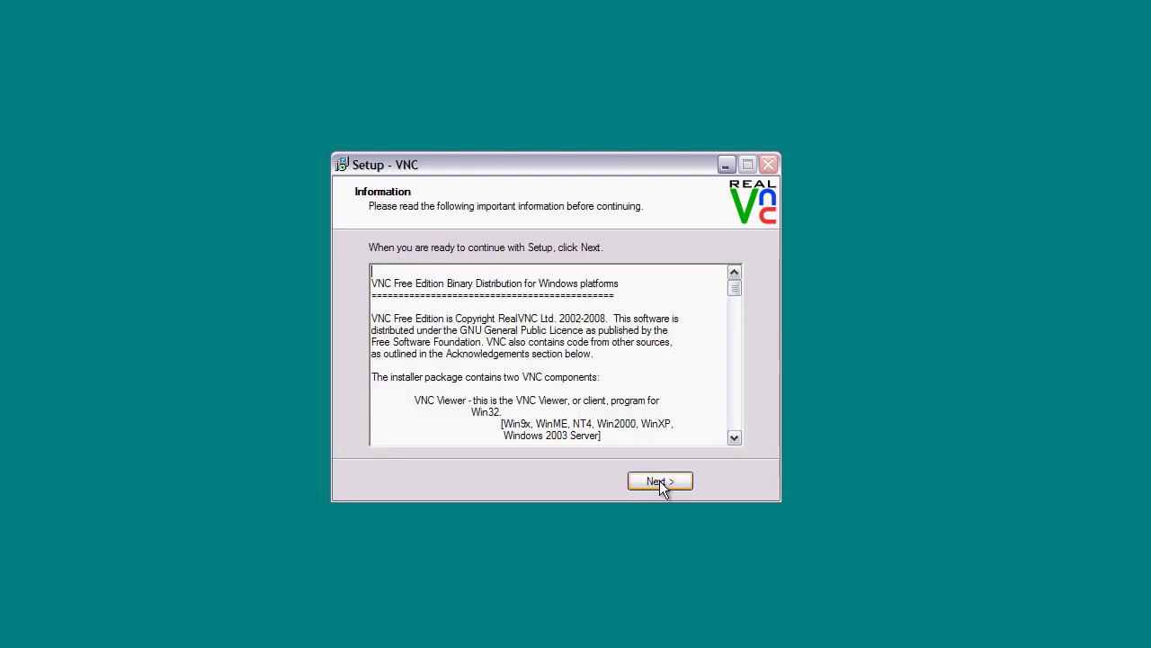
pyautogui.click(652, 482)
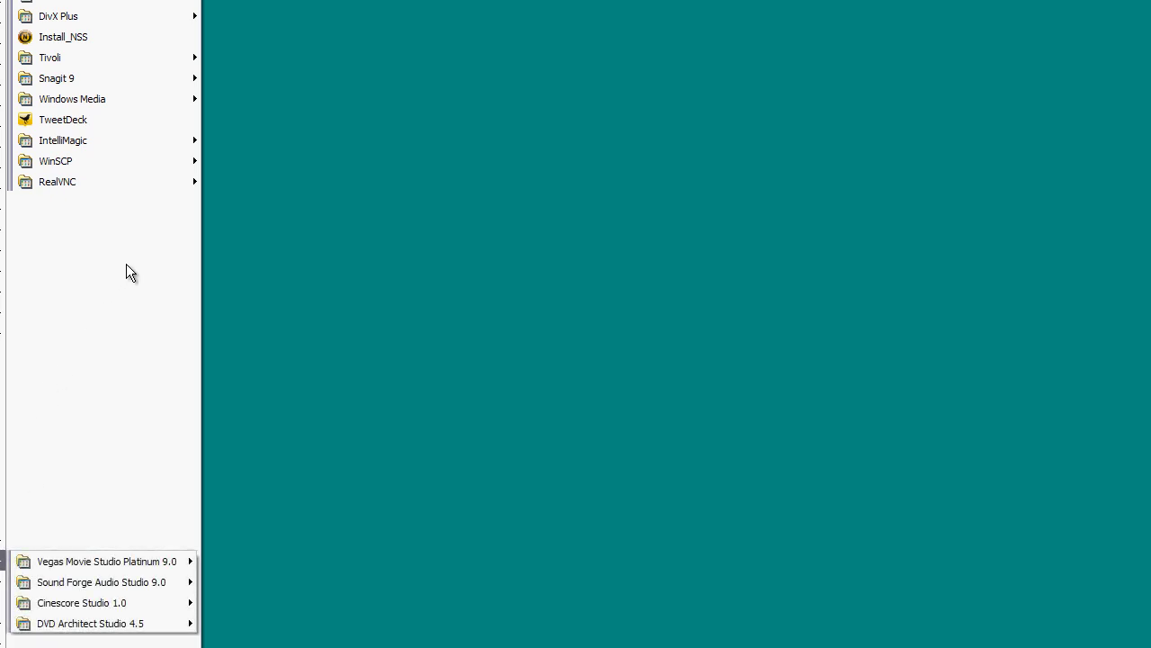
# Step: Launch VNC Server 4 (User-Mode) from the RealVNC group in All Programs
pyautogui.moveTo(141, 183)
pyautogui.moveTo(273, 206)
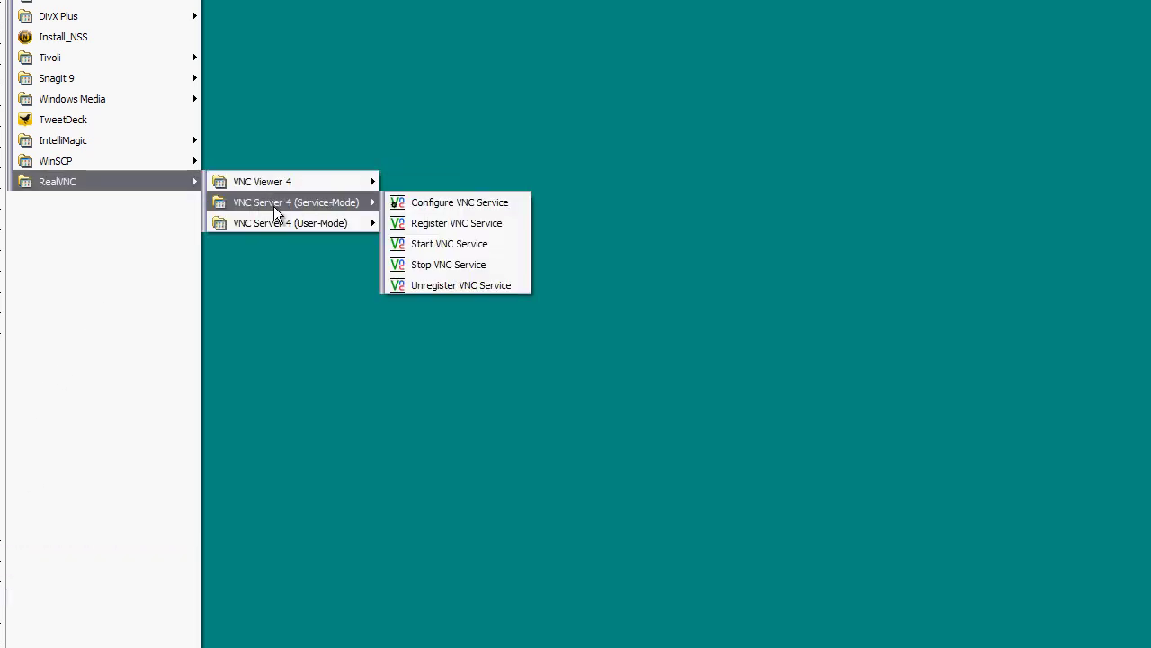
pyautogui.moveTo(334, 224)
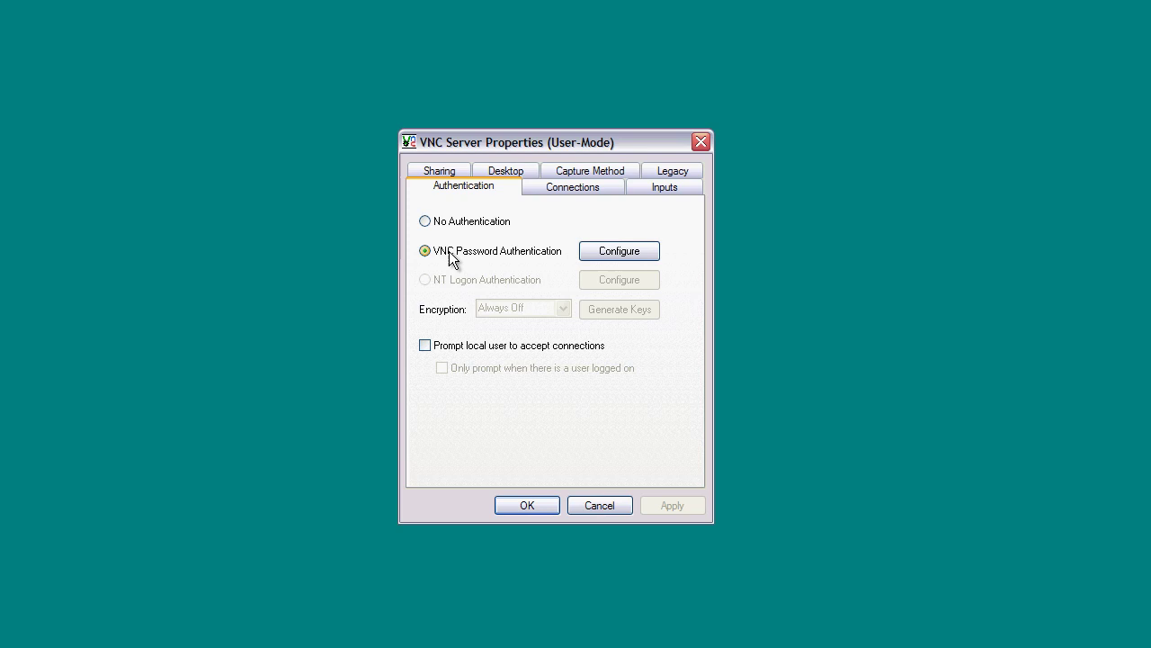
# Step: Configure a new VNC access password, entering it in both fields, and confirm it
pyautogui.click(601, 252)
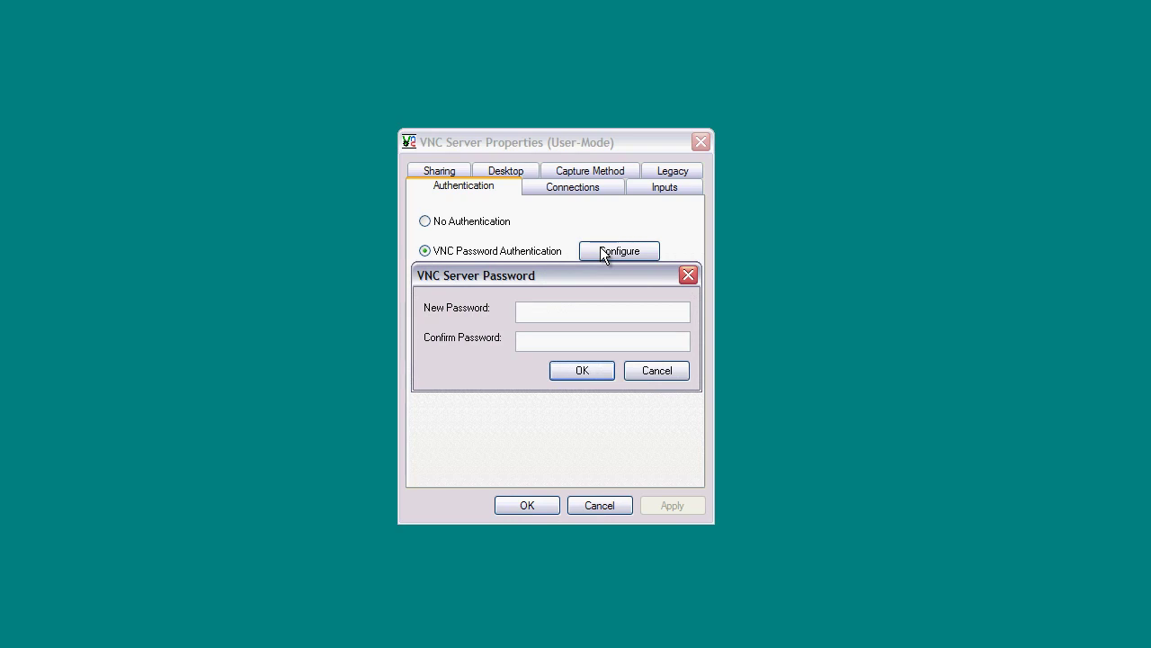
pyautogui.write('••••••••••••••••')
pyautogui.click(582, 372)
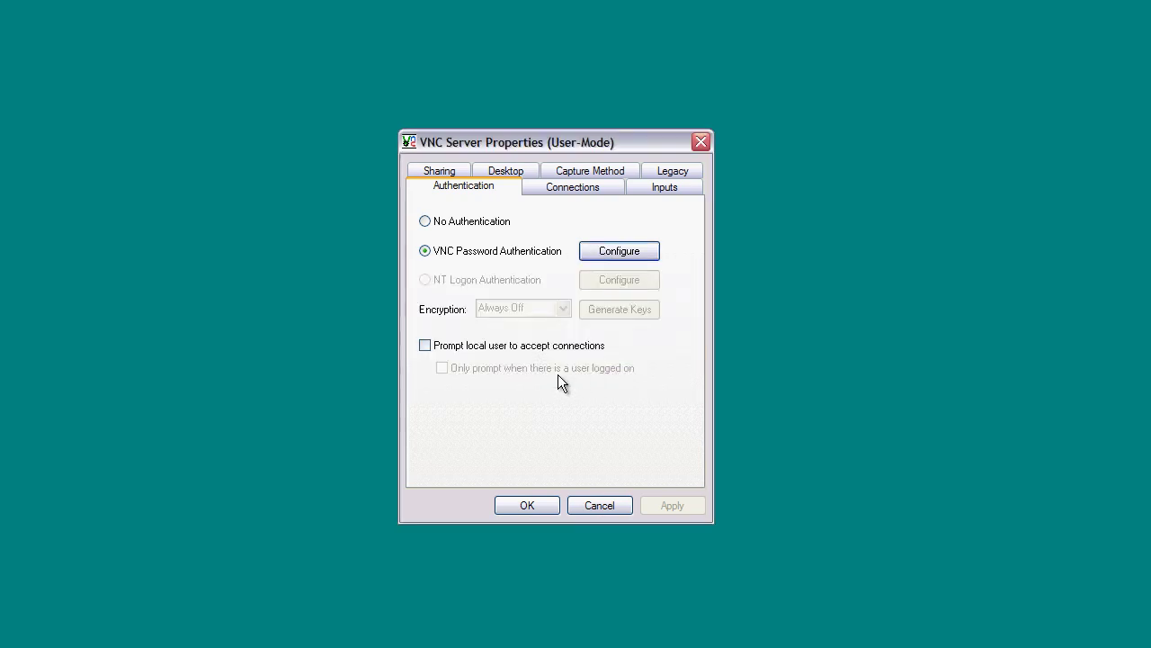
# Step: Review the Connections port settings, then enable client pointer, keyboard and both clipboard inputs
pyautogui.click(555, 186)
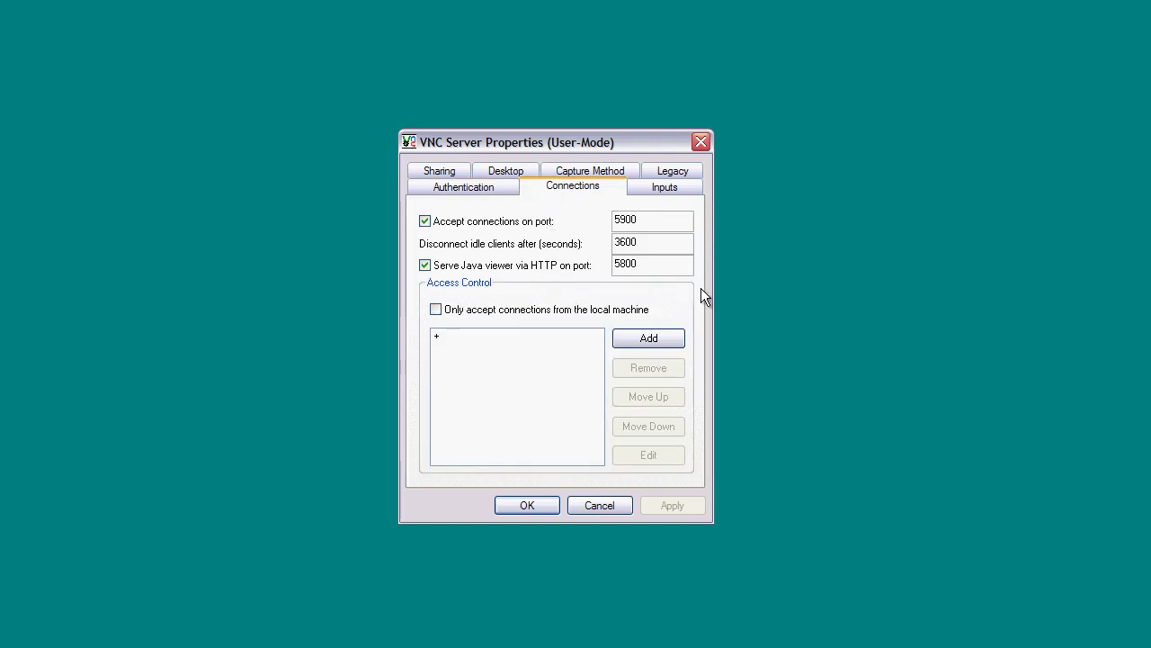
pyautogui.click(662, 189)
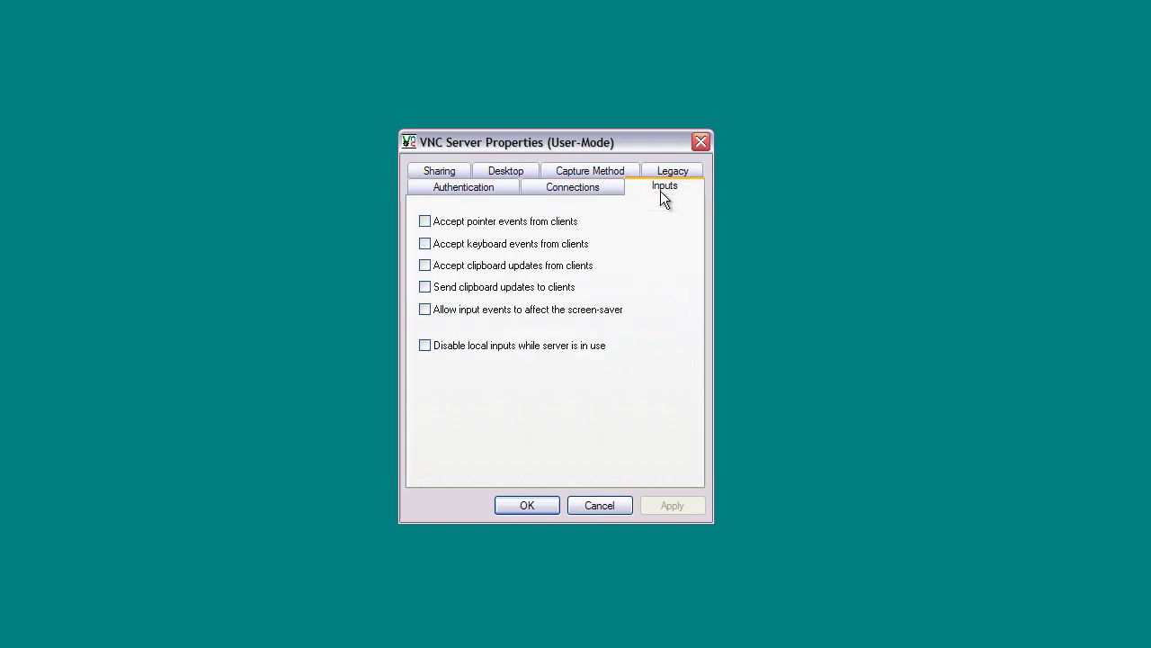
pyautogui.click(425, 221)
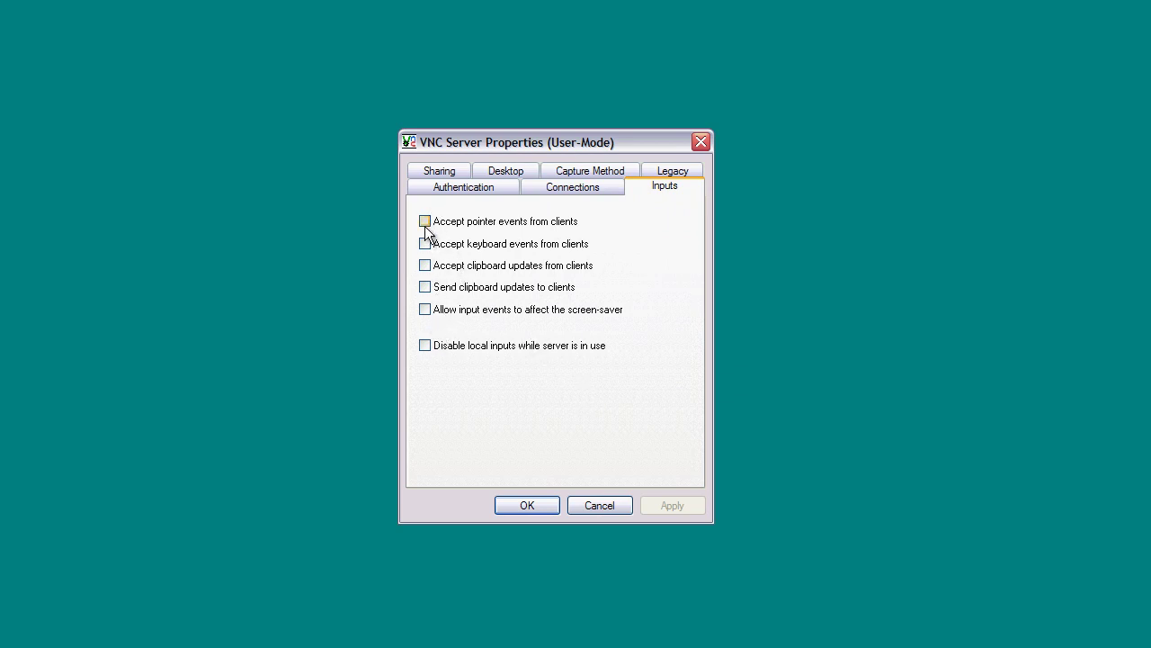
pyautogui.click(425, 244)
pyautogui.click(425, 266)
pyautogui.click(425, 287)
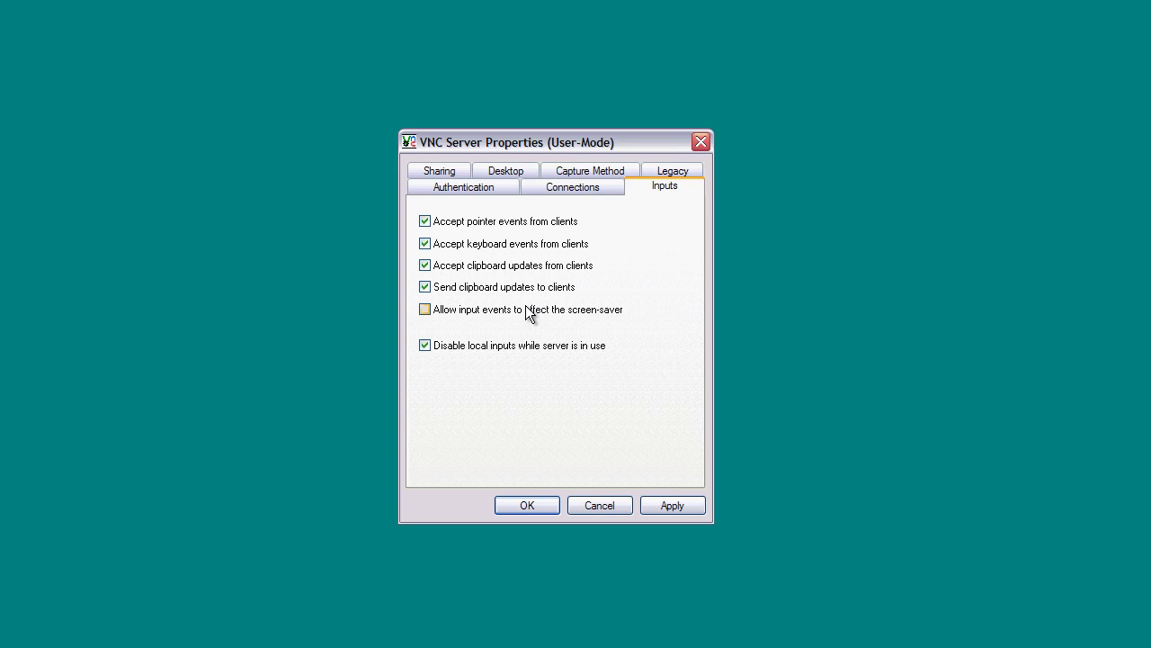
# Step: Clear the pointer, keyboard and clipboard input permissions again, plus the local-inputs option
pyautogui.click(426, 222)
pyautogui.click(425, 244)
pyautogui.click(426, 266)
pyautogui.click(424, 287)
pyautogui.click(424, 346)
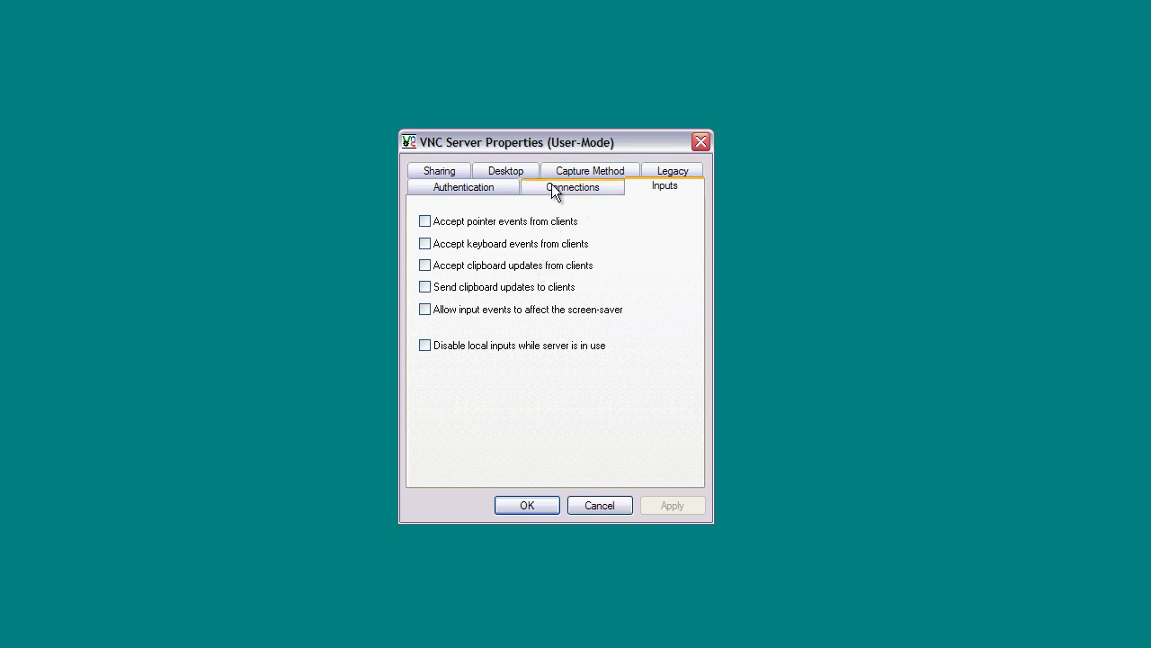
# Step: Review the Sharing, Desktop, Capture Method and Legacy server settings in turn
pyautogui.click(457, 172)
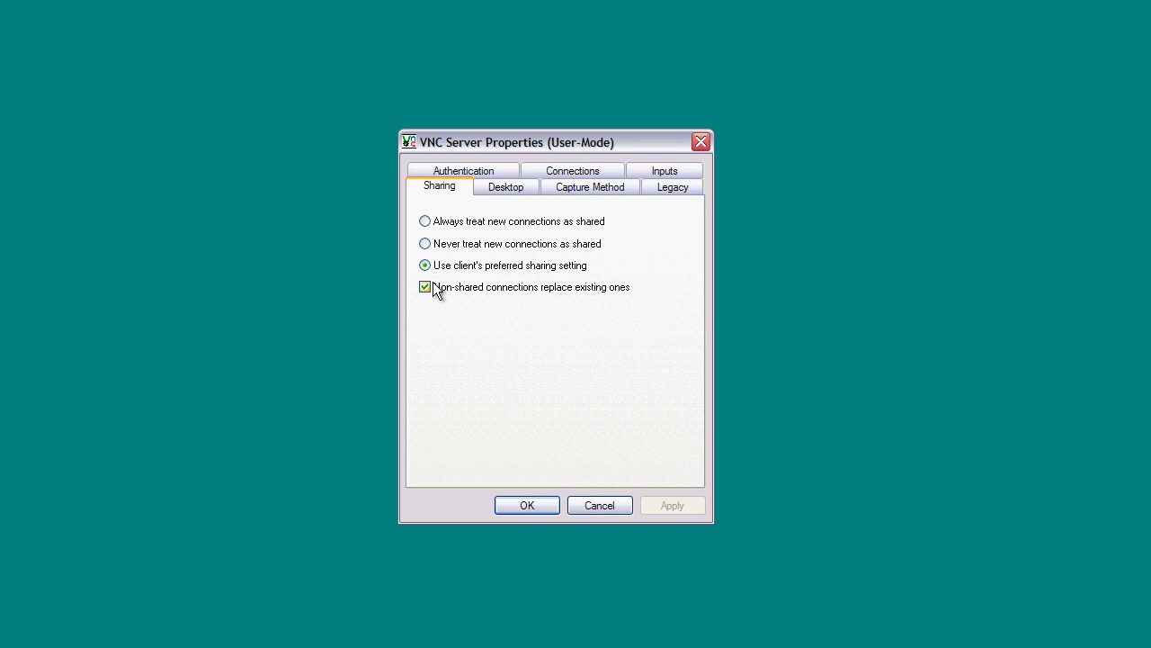
pyautogui.click(504, 190)
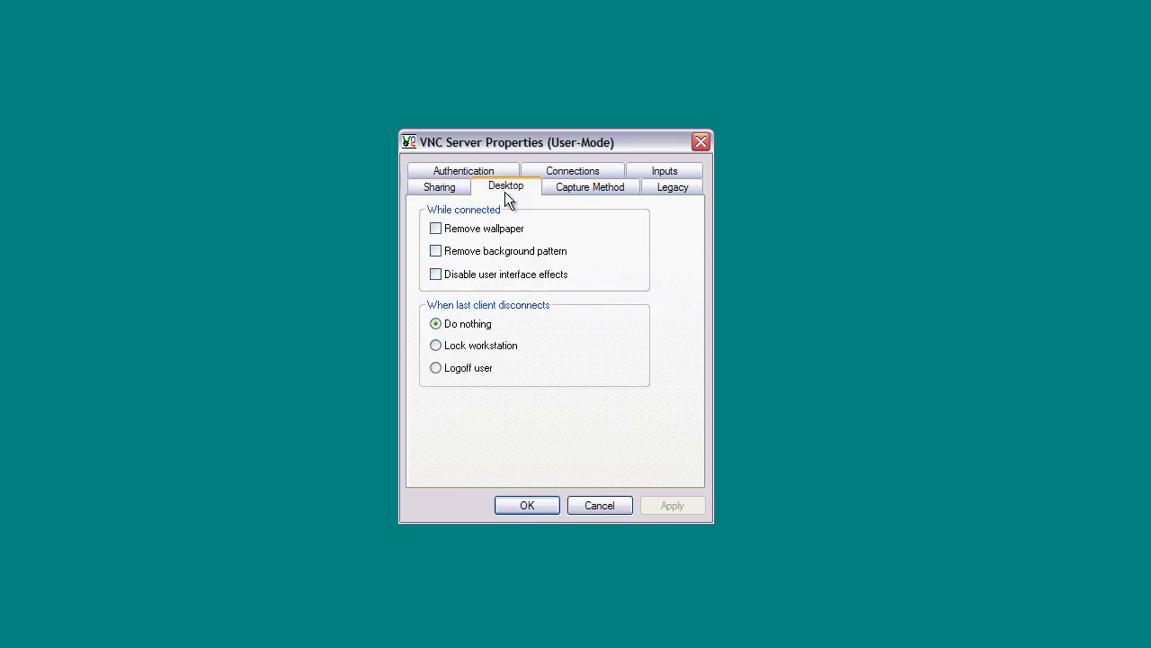
pyautogui.click(586, 191)
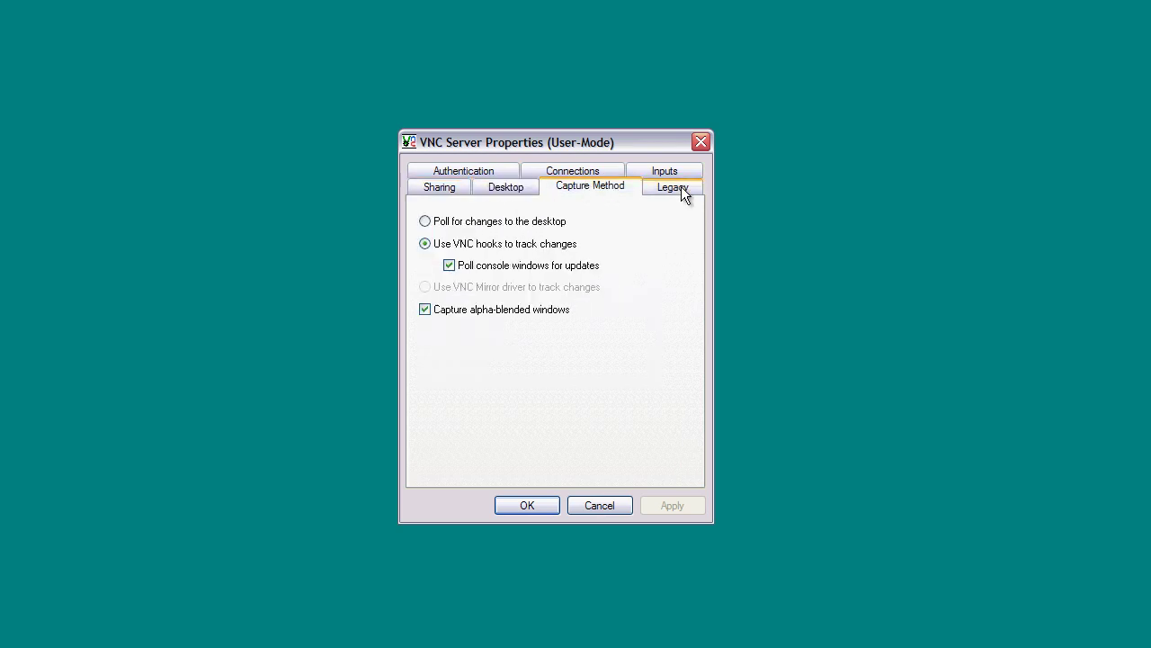
pyautogui.click(678, 189)
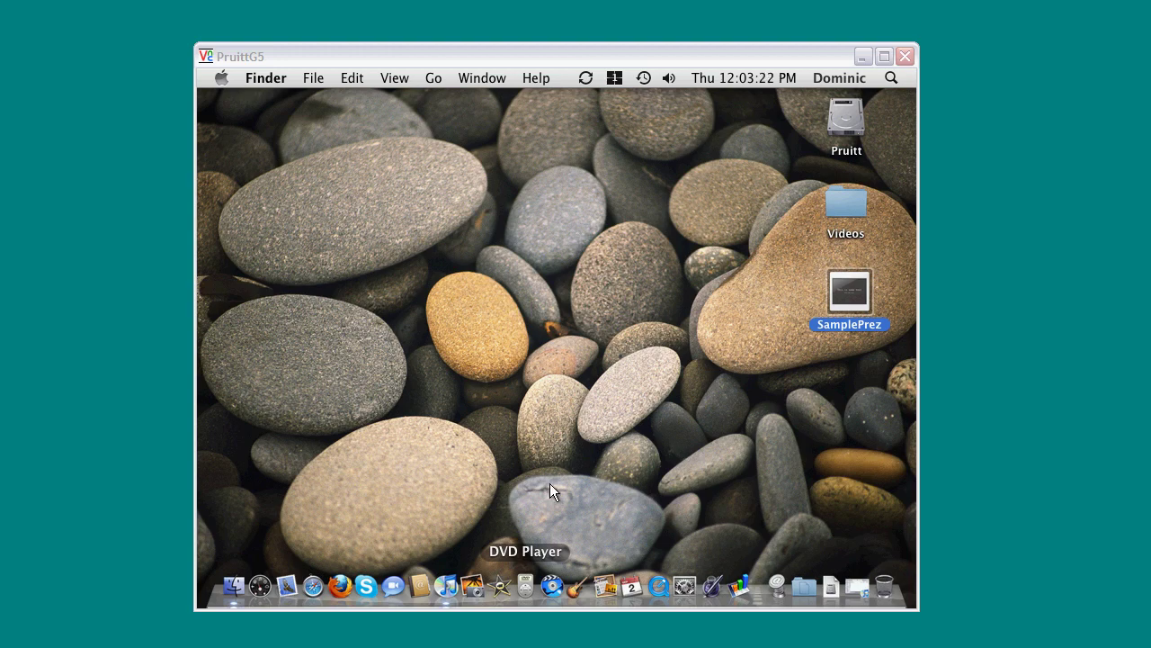
# Step: Check About This Mac showing Mac OS X 10.5.8, then launch System Preferences
pyautogui.click(224, 80)
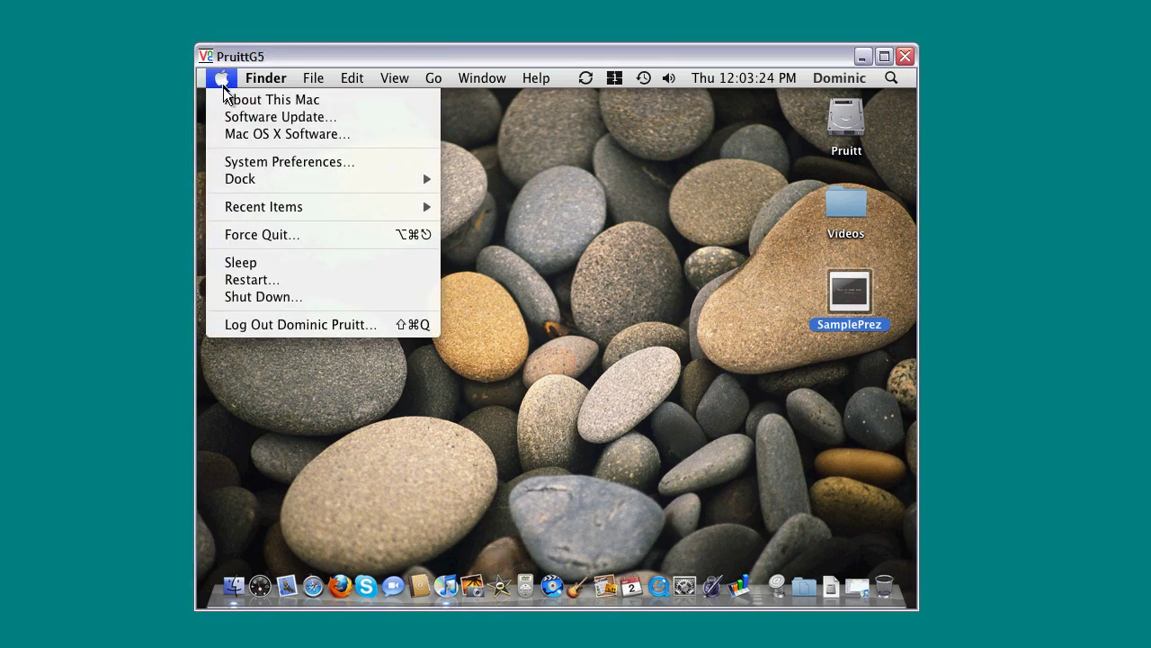
pyautogui.click(256, 103)
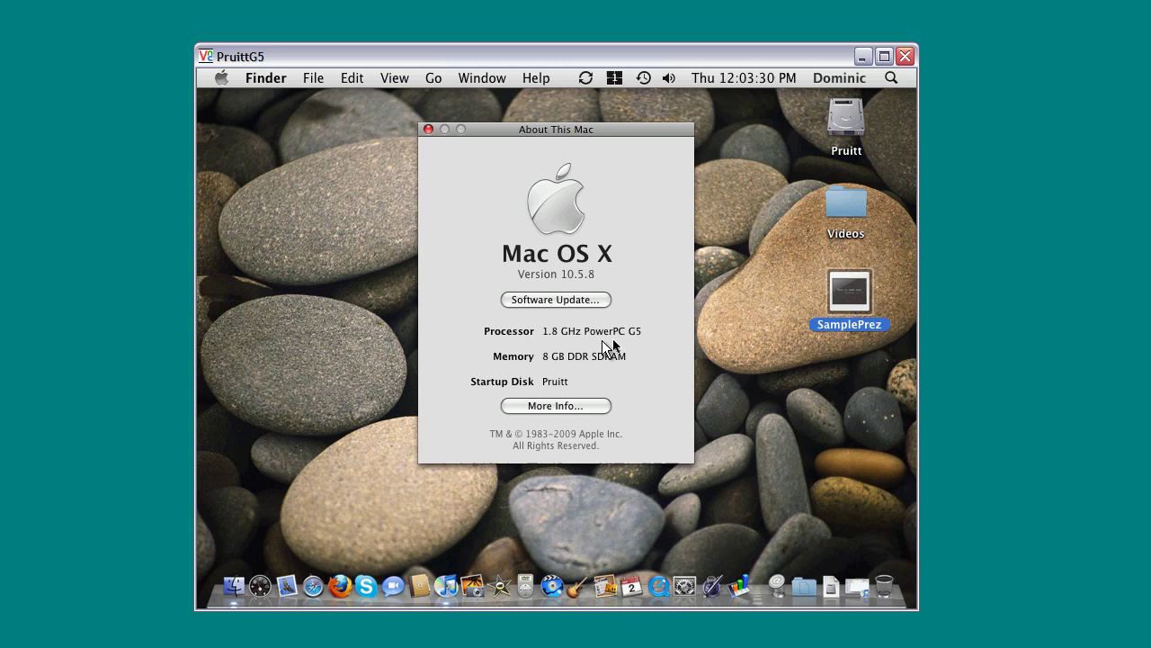
pyautogui.click(429, 130)
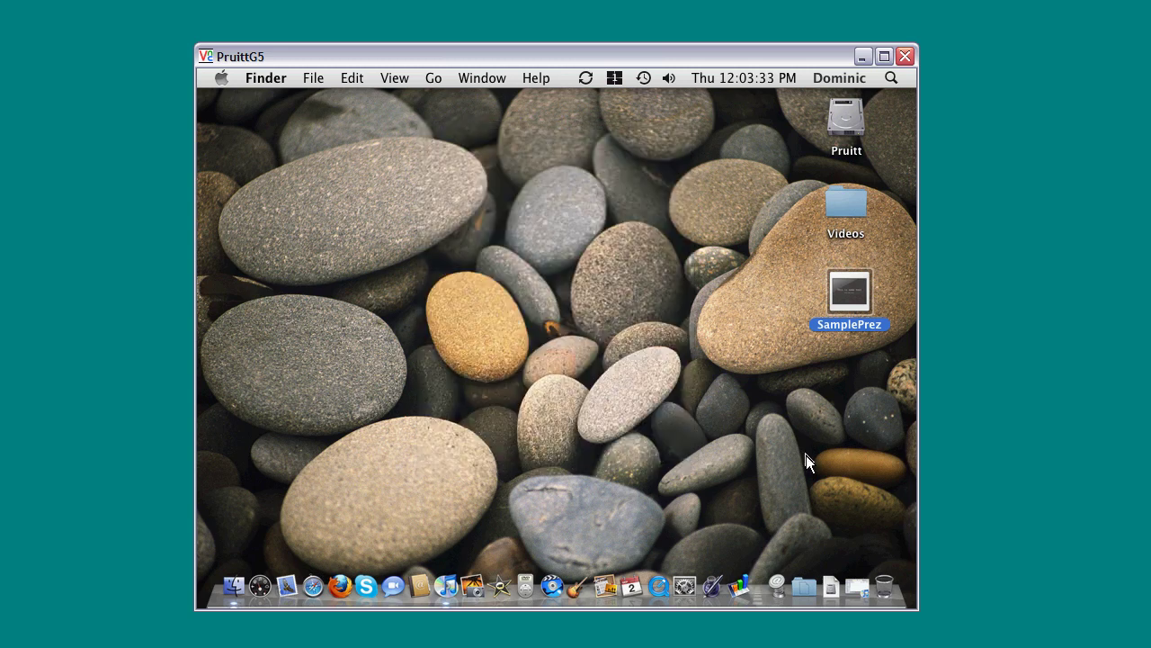
pyautogui.click(685, 586)
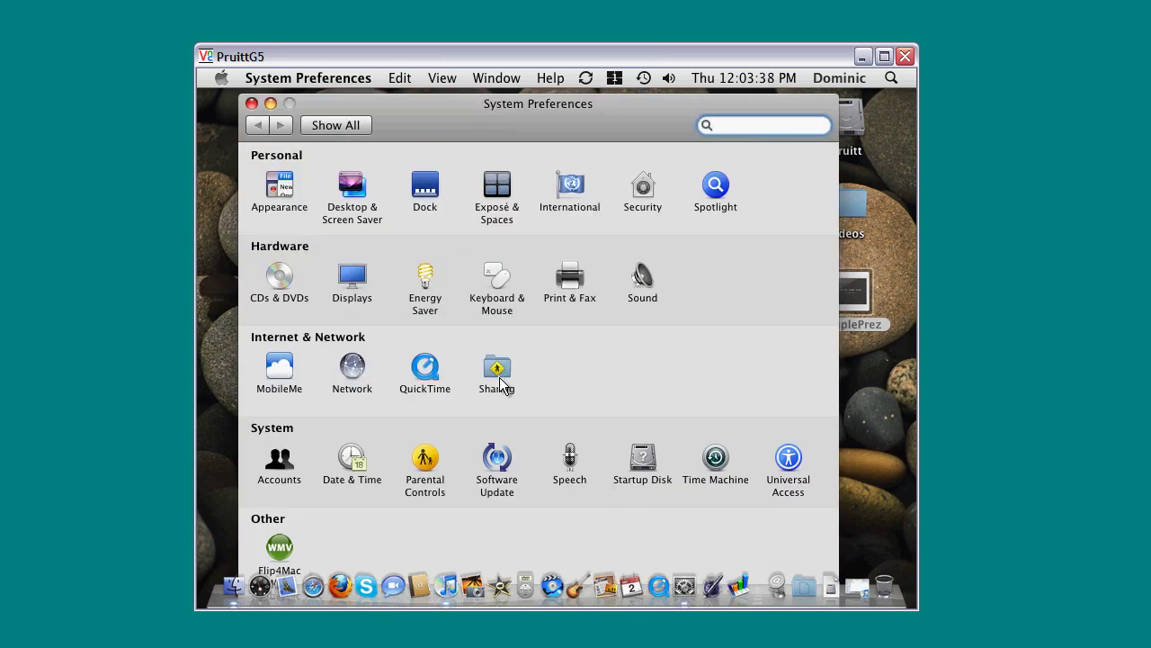
# Step: Verify Remote Management in Sharing, cancel its Computer Settings, and close System Preferences
pyautogui.click(500, 381)
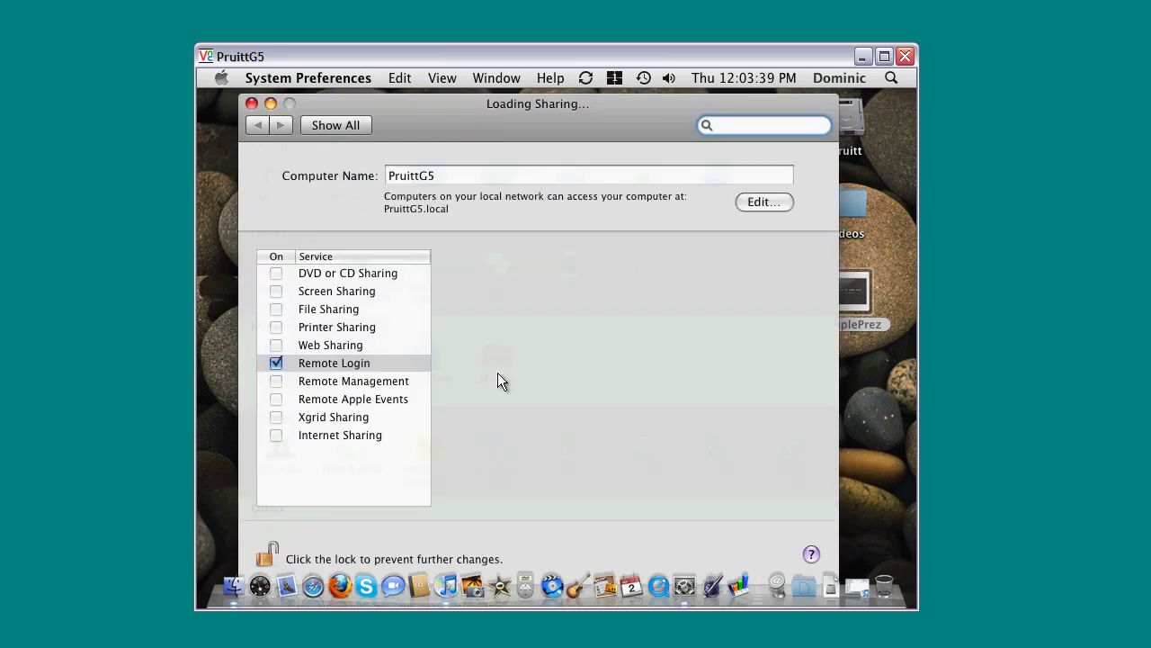
pyautogui.click(367, 386)
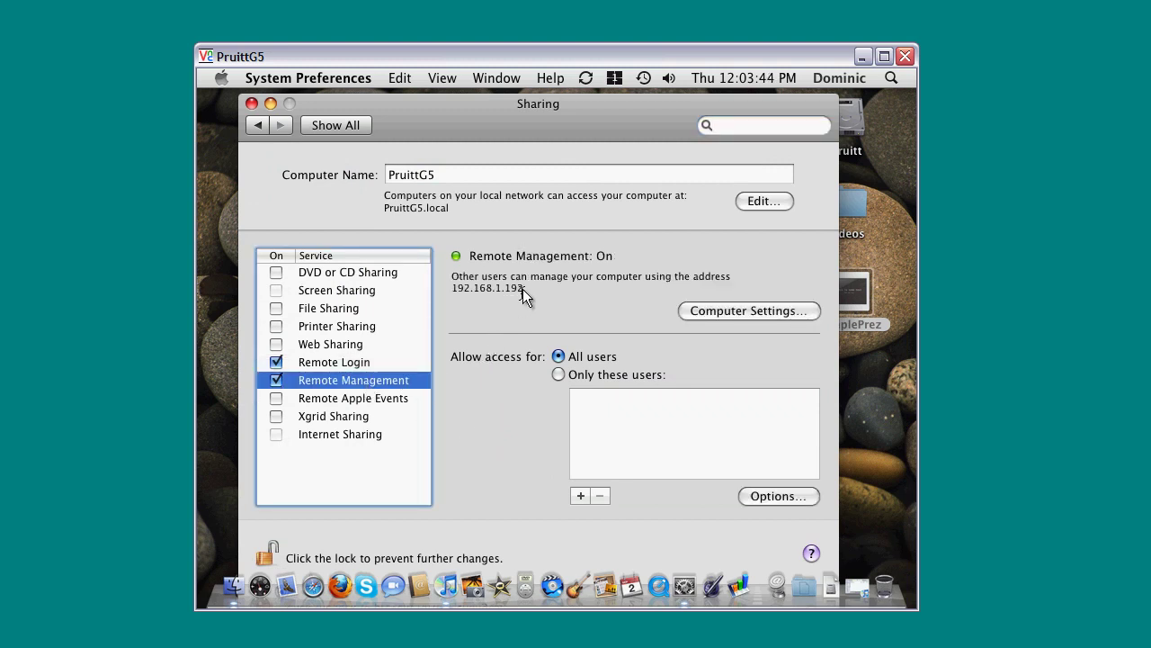
pyautogui.click(714, 313)
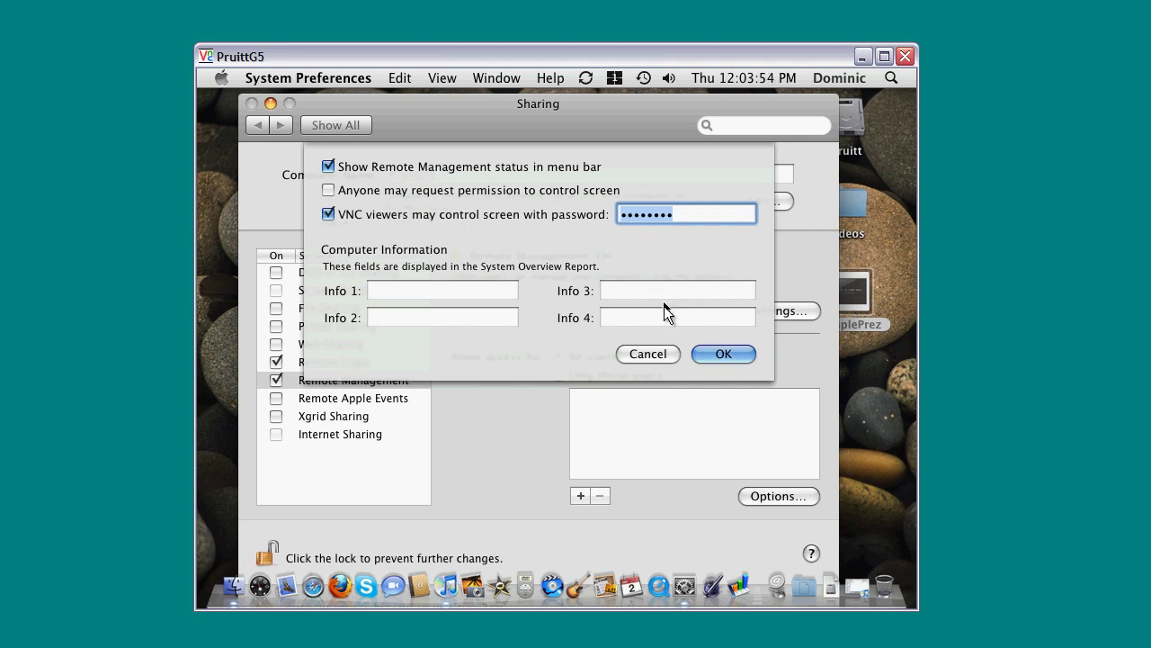
pyautogui.click(647, 353)
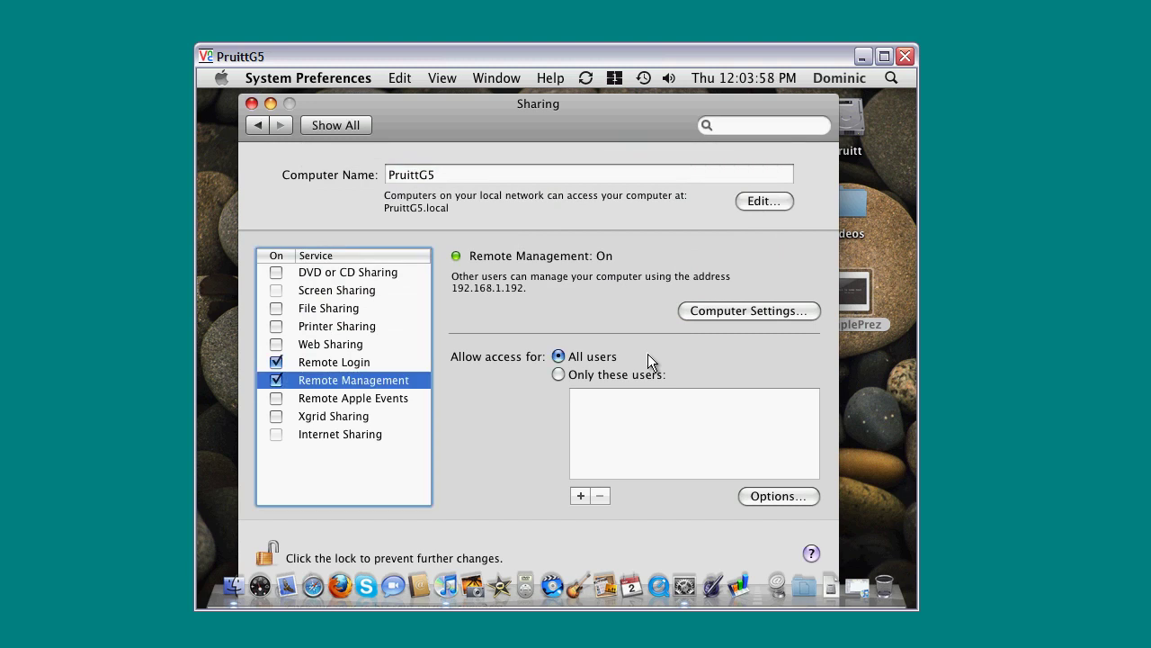
pyautogui.click(252, 103)
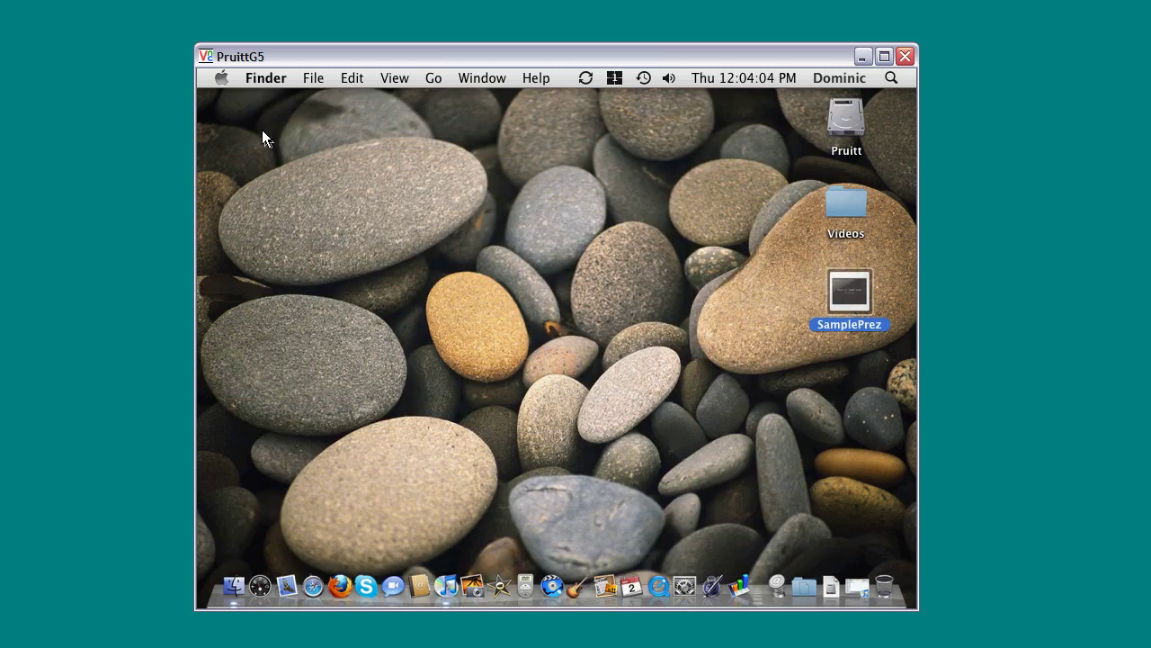
pyautogui.click(205, 55)
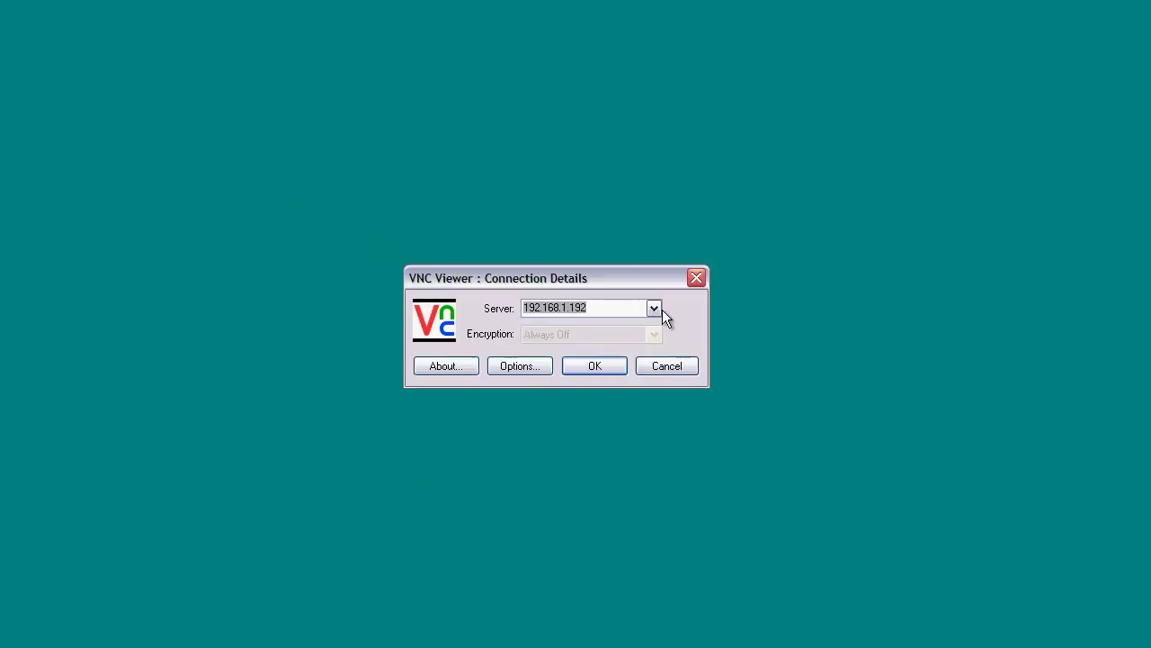
pyautogui.click(522, 367)
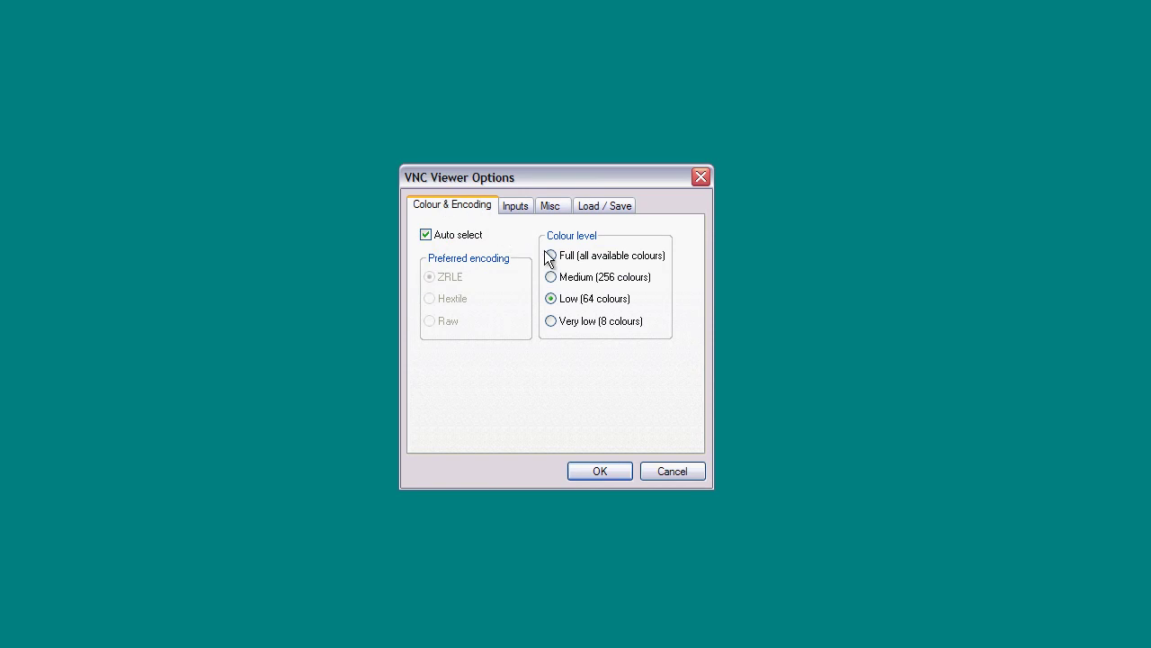
pyautogui.click(553, 299)
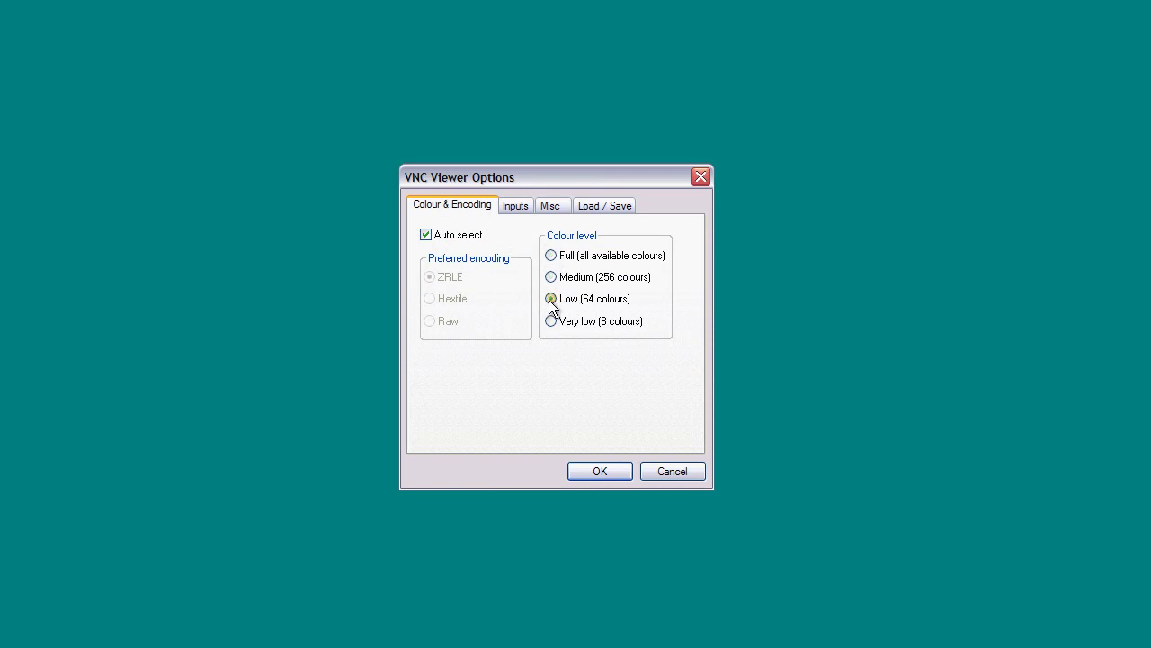
pyautogui.click(591, 471)
pyautogui.click(616, 368)
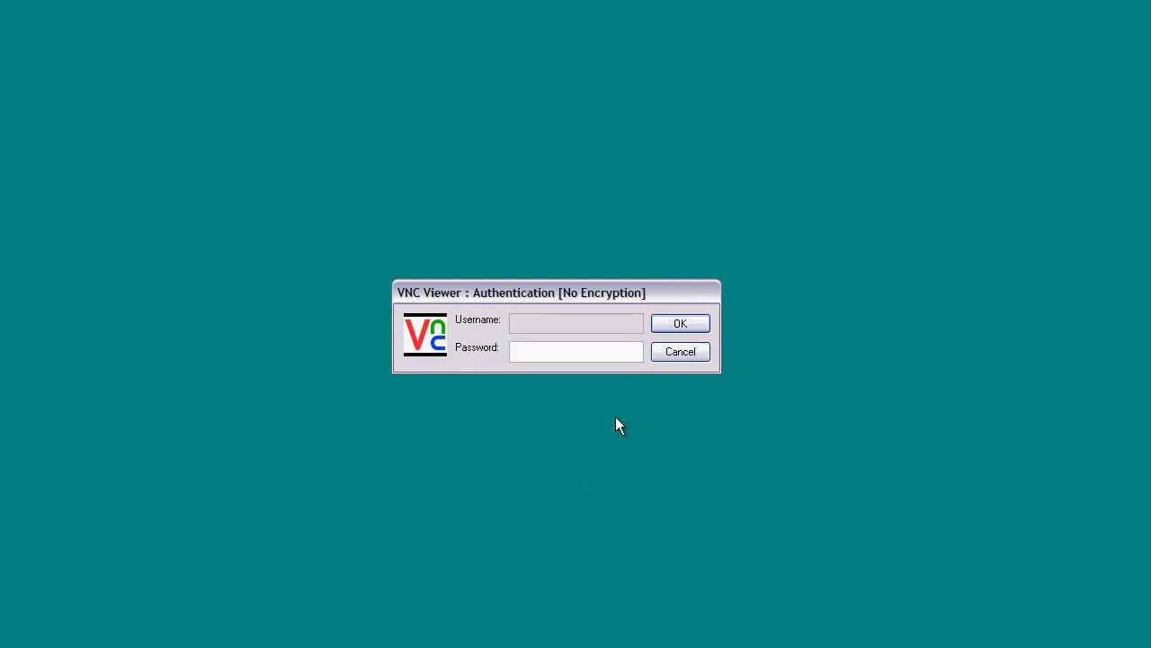
pyautogui.write('••••••••')
pyautogui.press('Return')
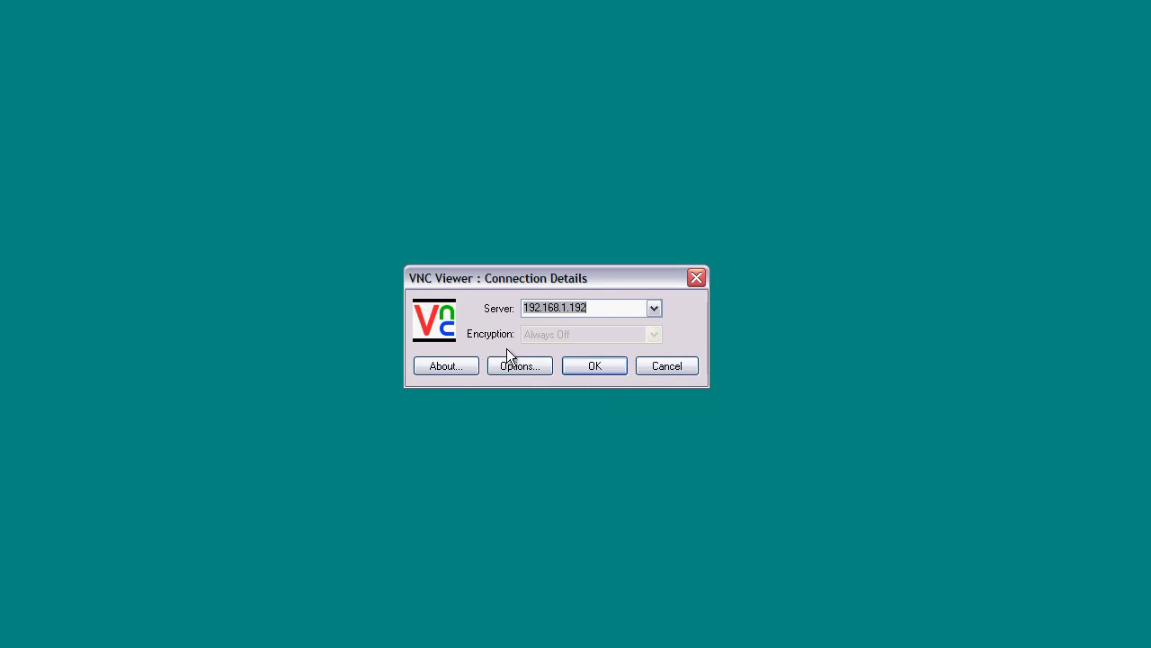
pyautogui.click(512, 363)
pyautogui.click(554, 258)
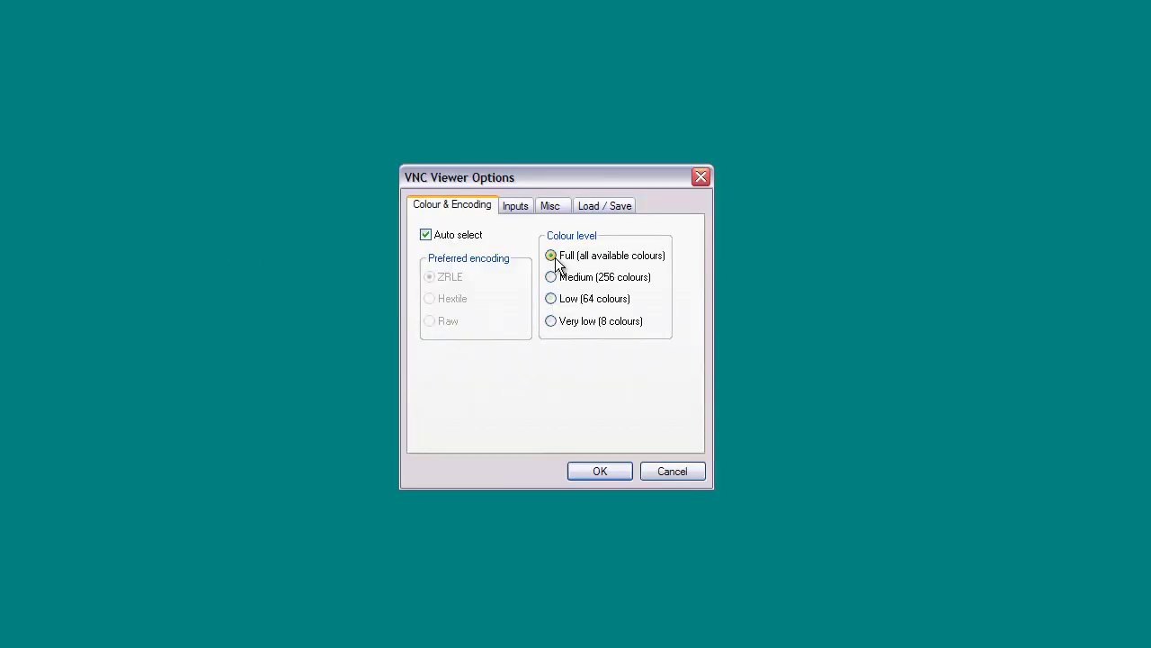
pyautogui.click(599, 473)
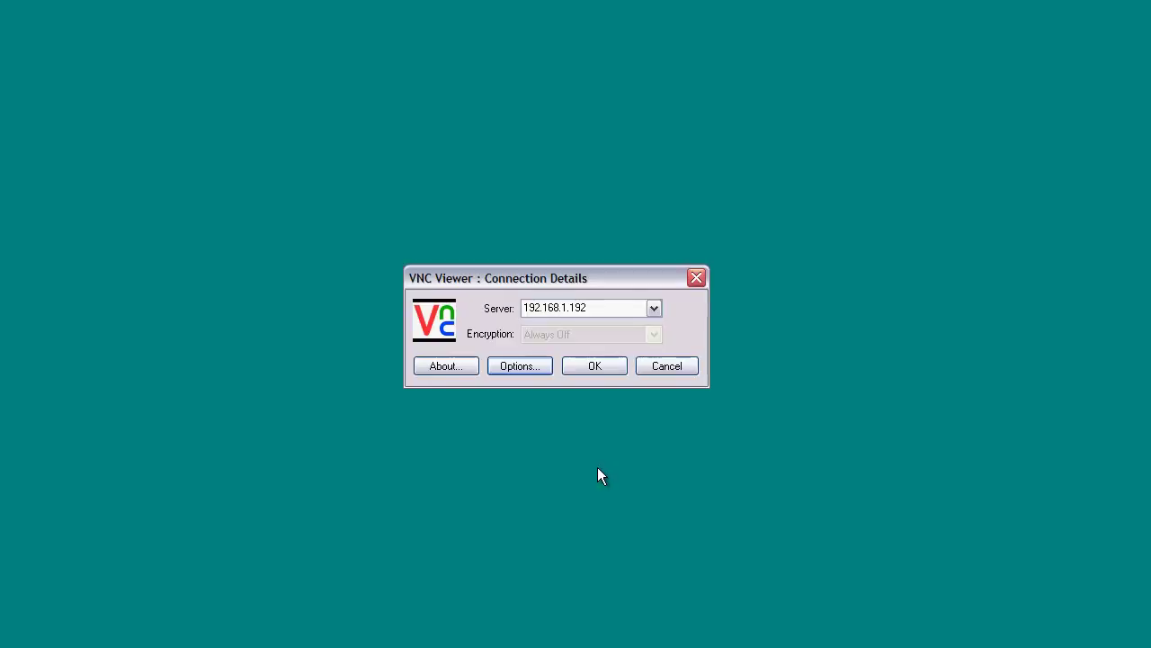
pyautogui.click(583, 369)
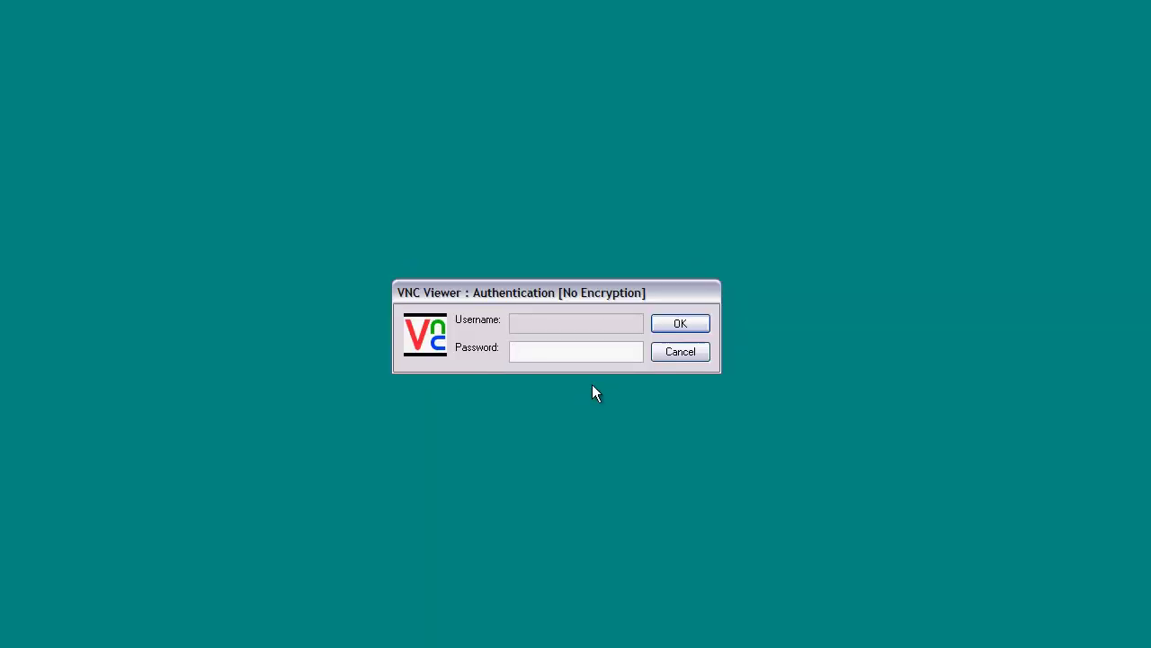
pyautogui.write('********')
pyautogui.press('Return')
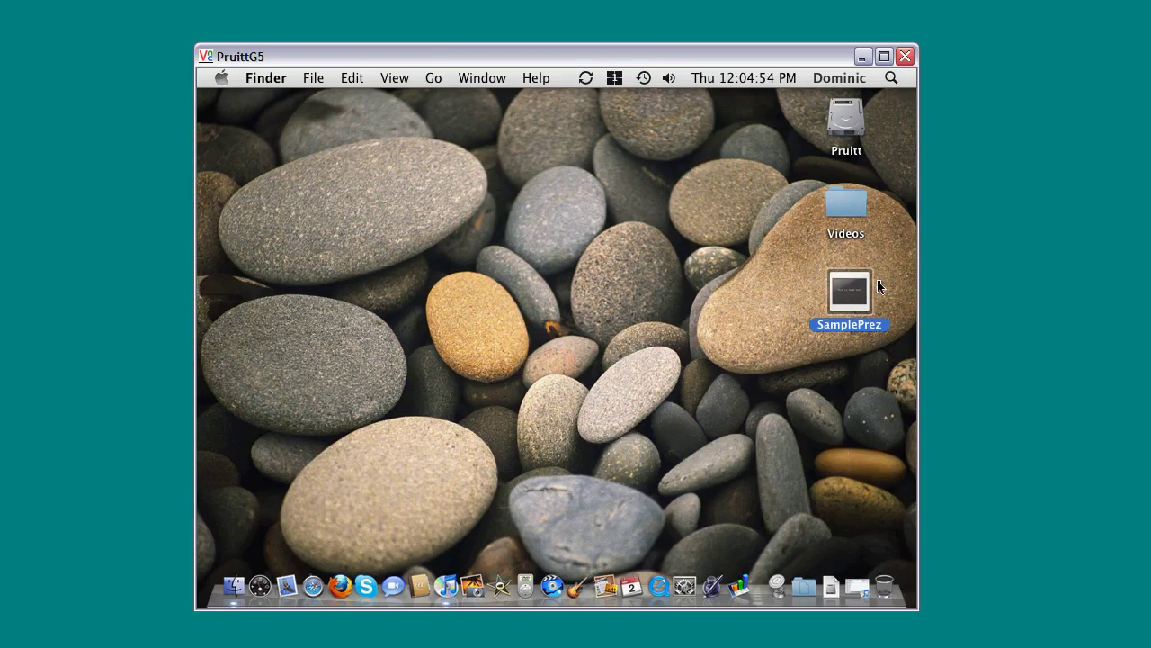
# Step: Open SamplePrez in Keynote and turn off viewer pointer, keyboard, clipboard and special-key input
pyautogui.rightClick(864, 304)
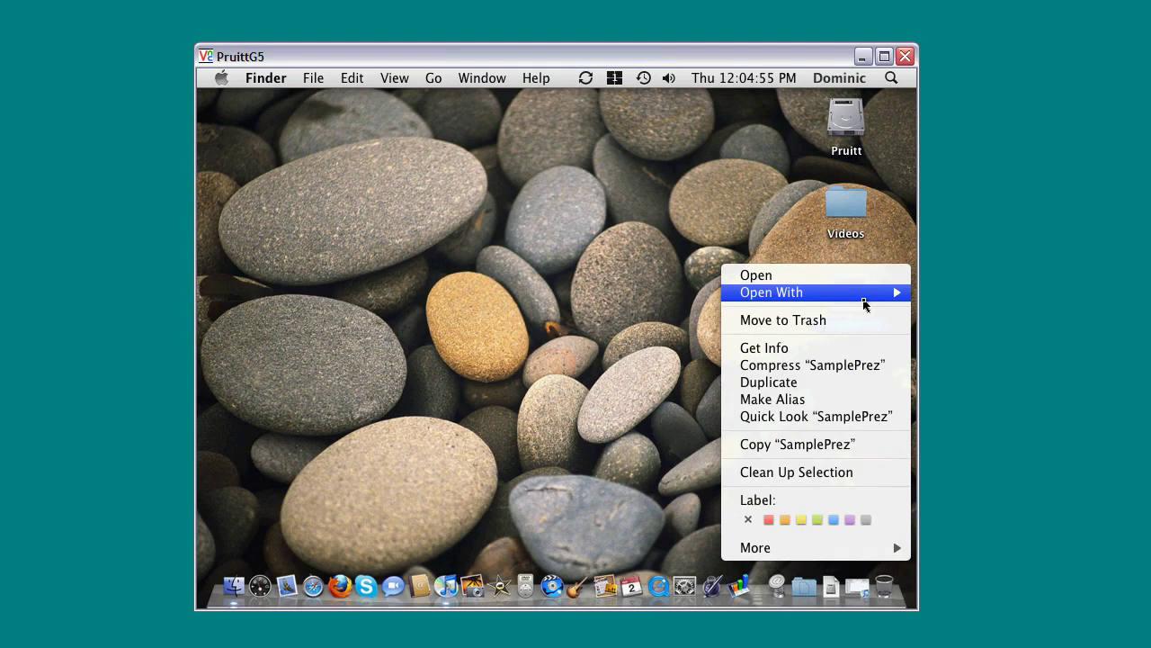
pyautogui.click(822, 275)
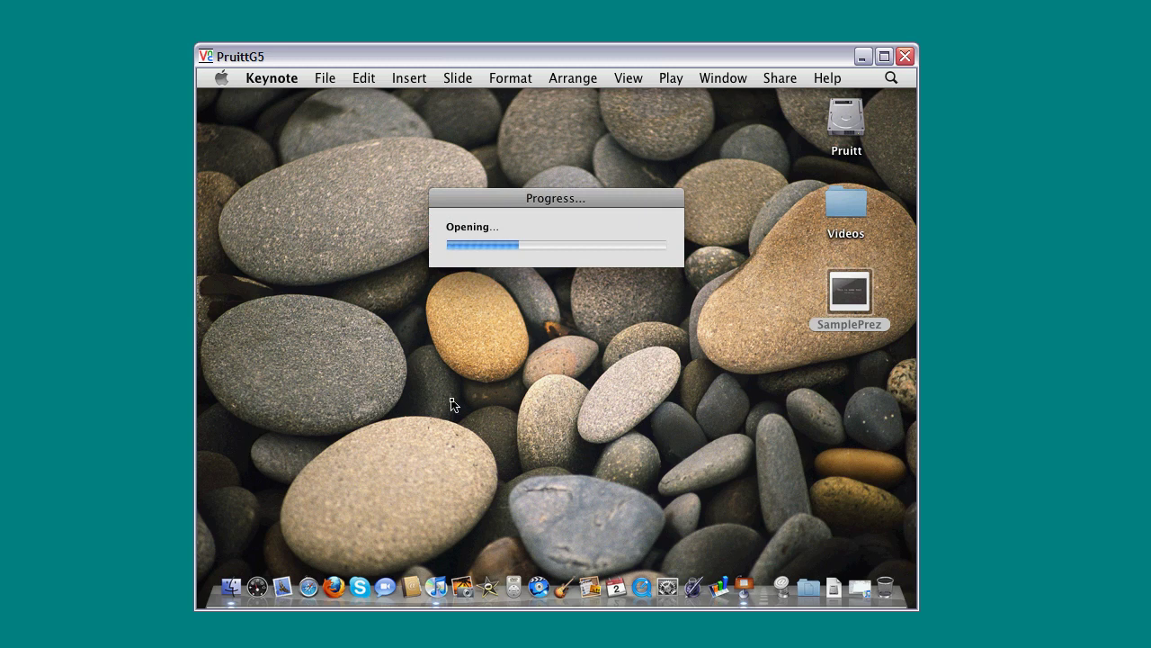
pyautogui.click(203, 53)
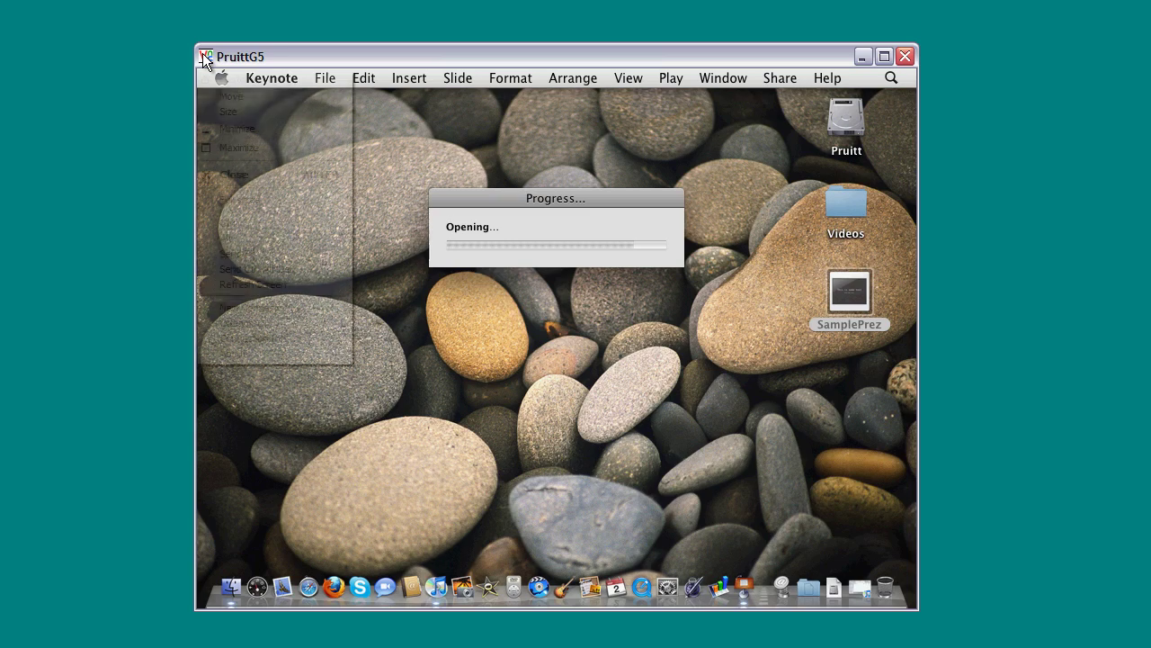
pyautogui.click(282, 322)
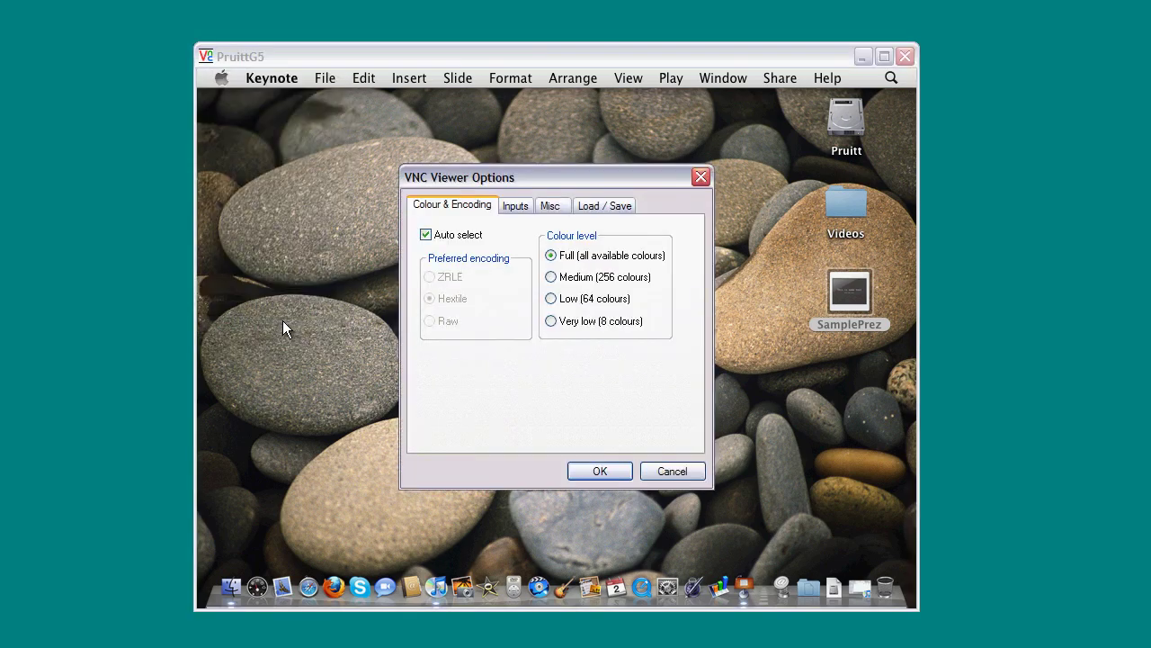
pyautogui.click(515, 205)
pyautogui.click(426, 240)
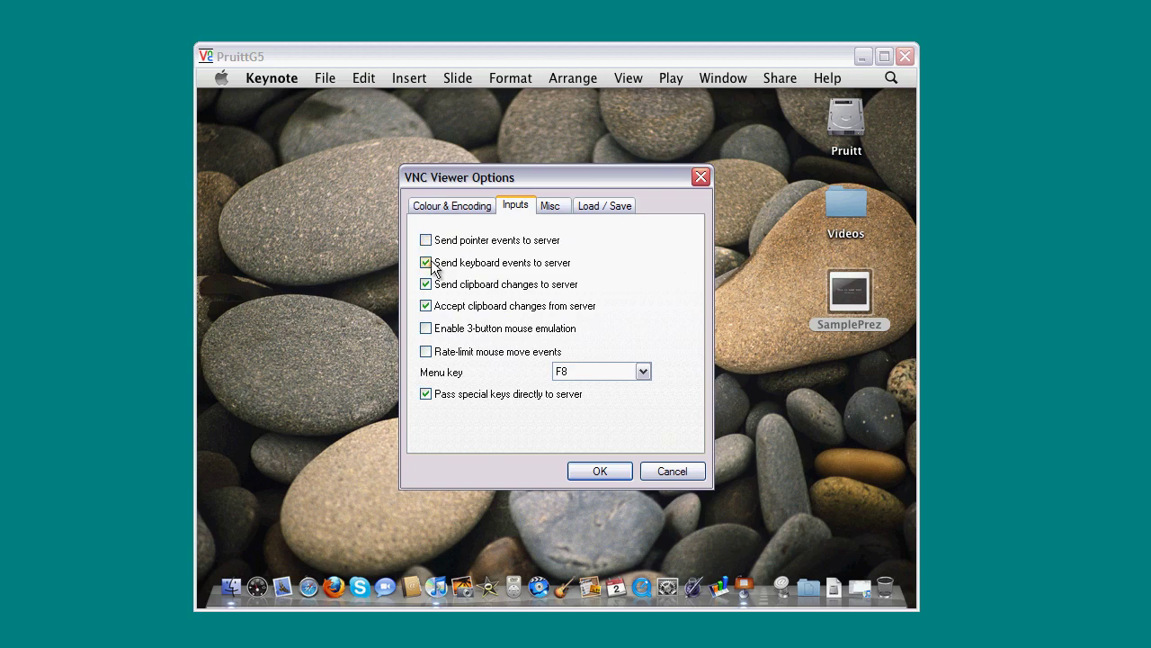
pyautogui.click(426, 262)
pyautogui.click(425, 284)
pyautogui.click(426, 305)
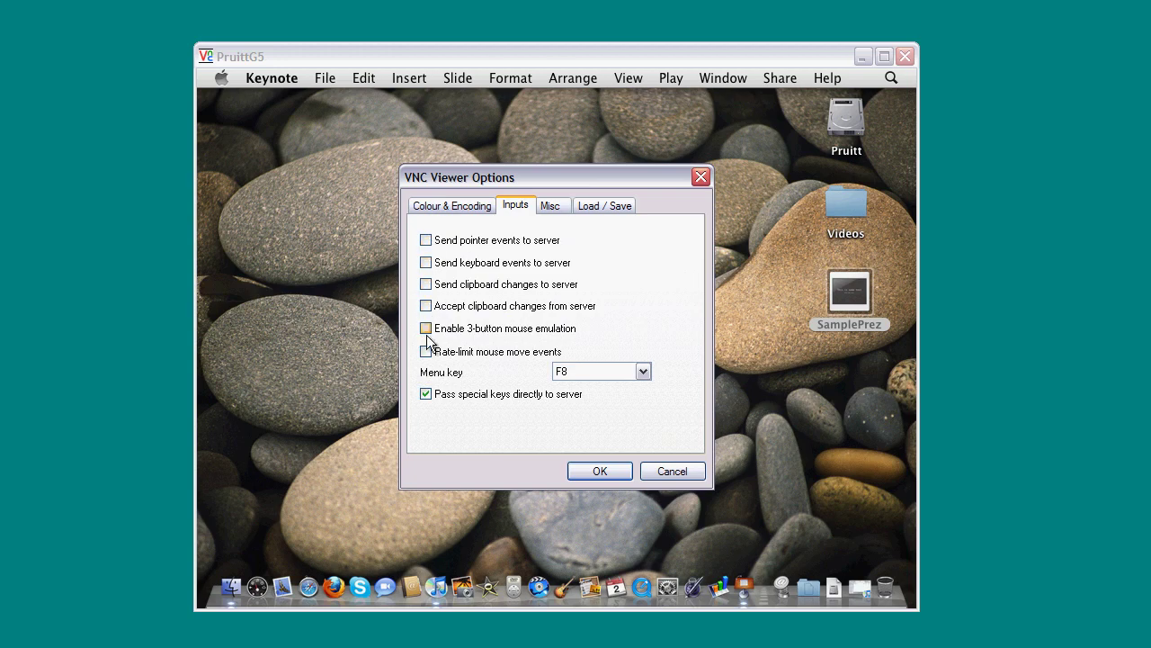
pyautogui.click(425, 393)
pyautogui.click(590, 470)
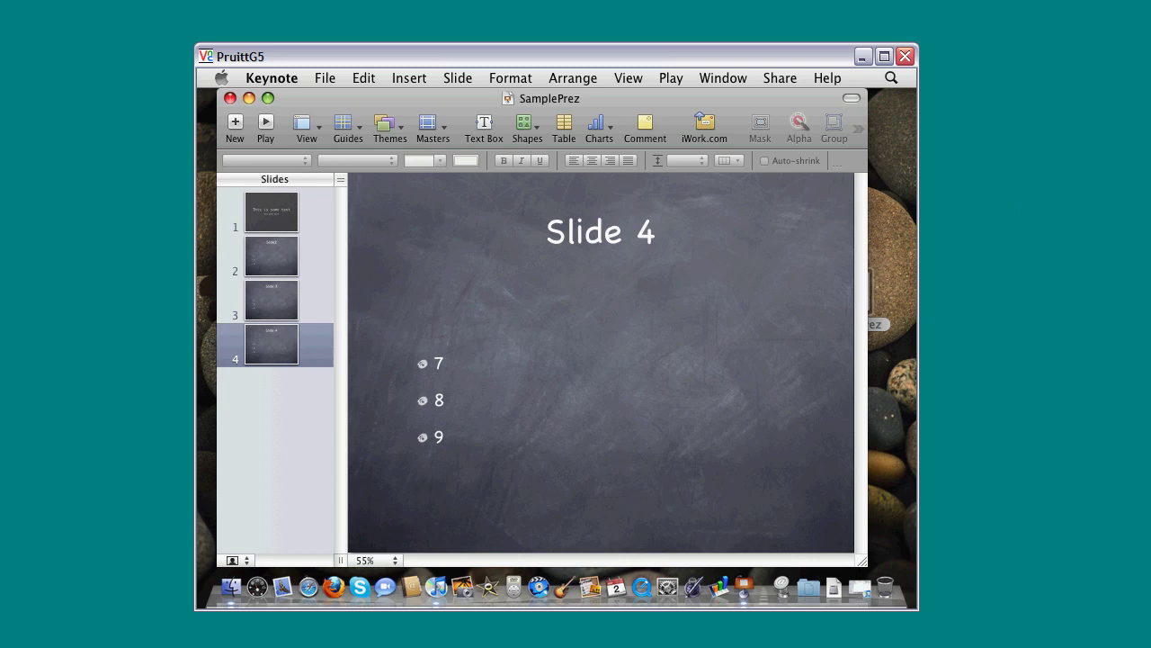
# Step: Browse slides 3, 2, 1, 2, 3, return to slide 1, and start the slideshow
pyautogui.click(271, 299)
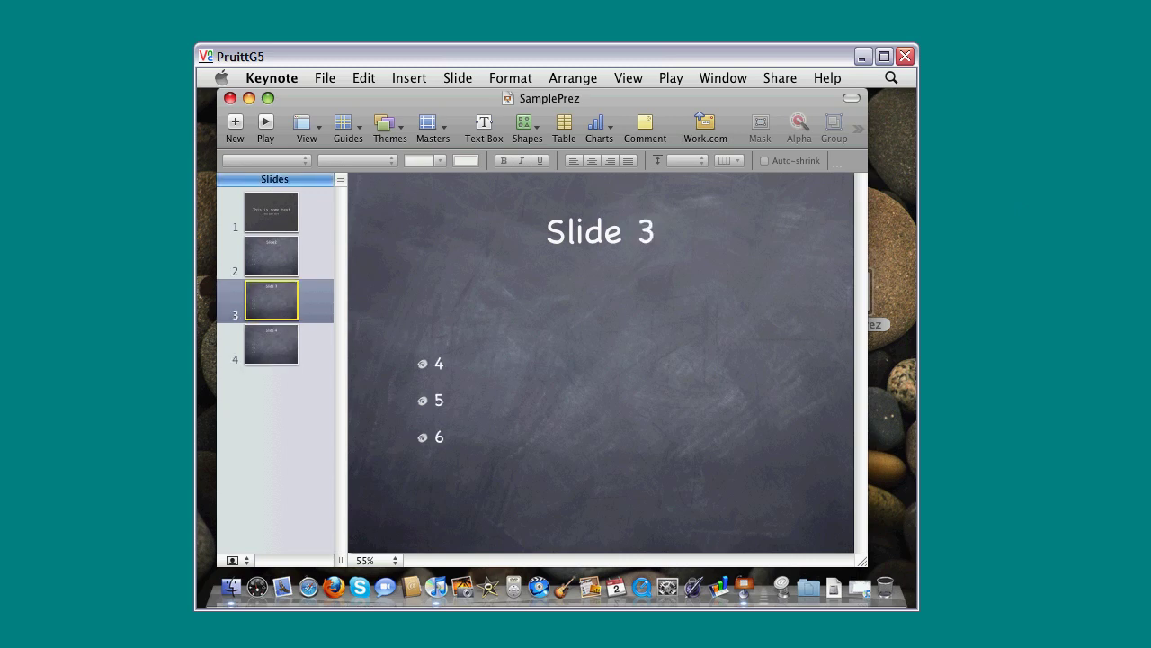
pyautogui.click(271, 256)
pyautogui.click(270, 211)
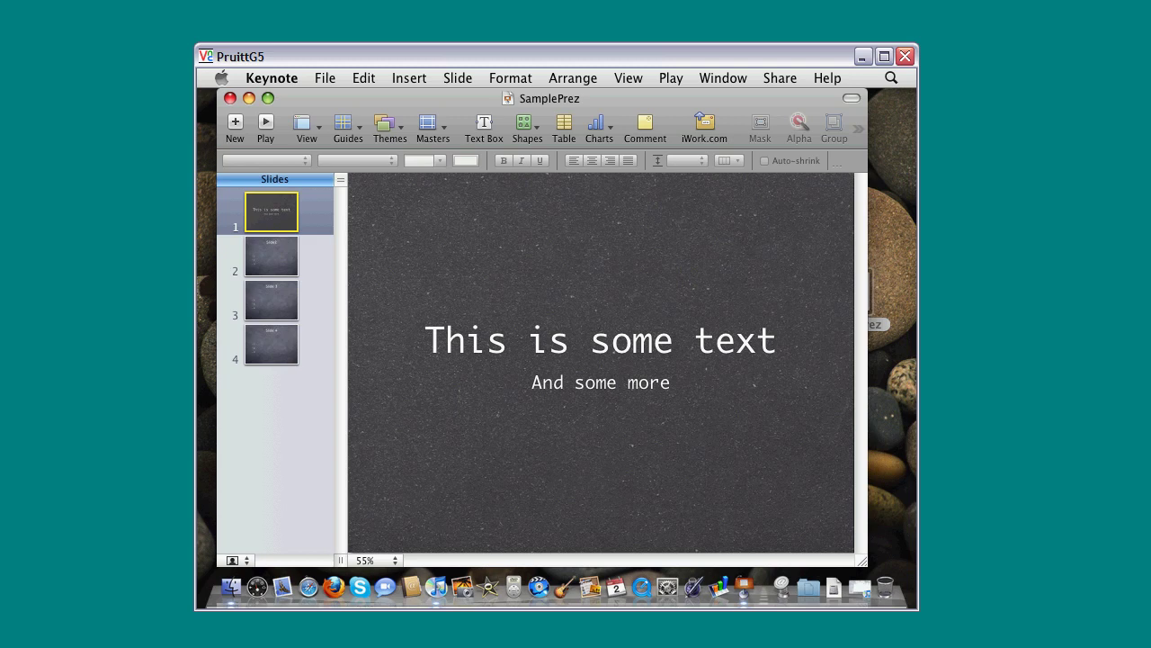
pyautogui.click(271, 255)
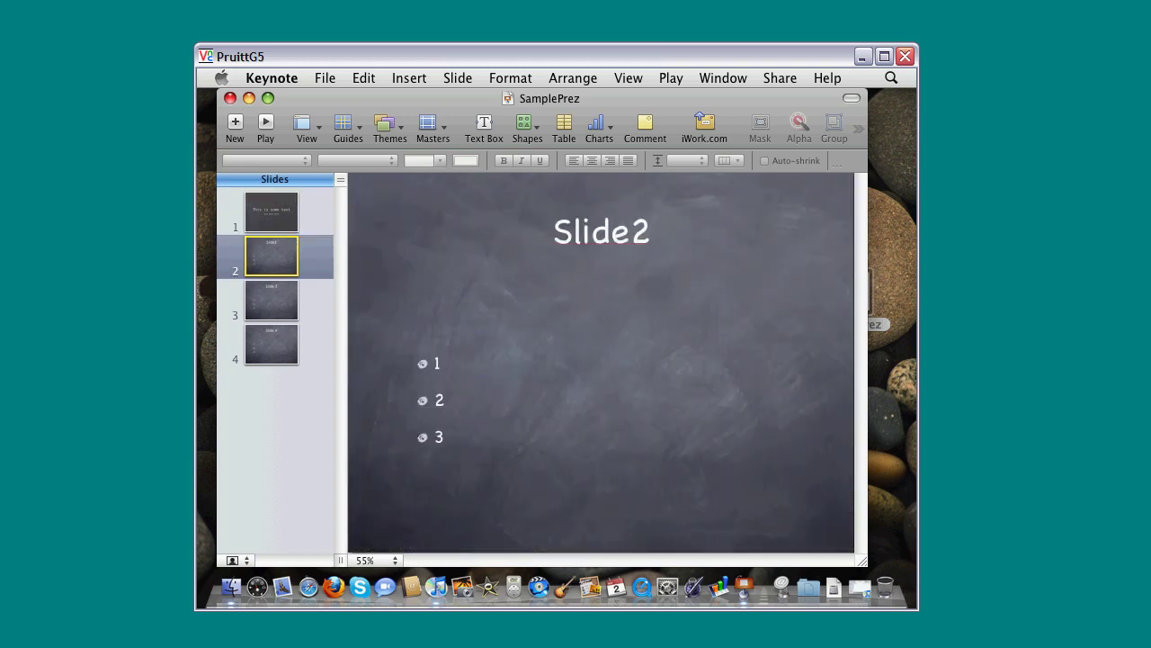
pyautogui.click(270, 299)
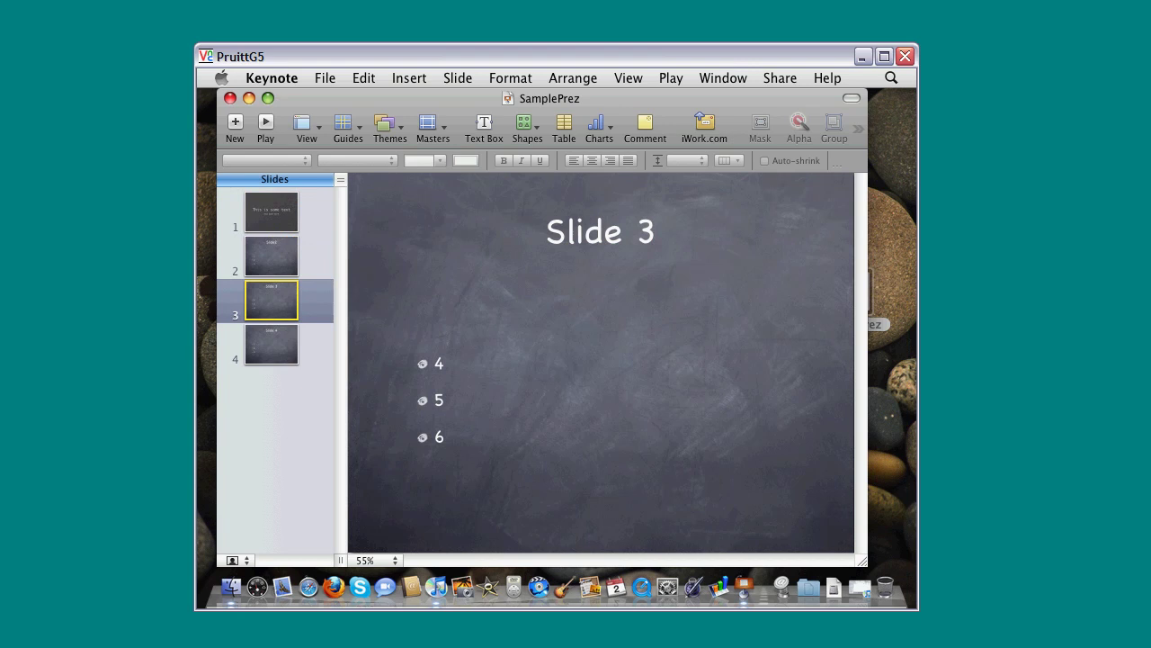
pyautogui.click(270, 212)
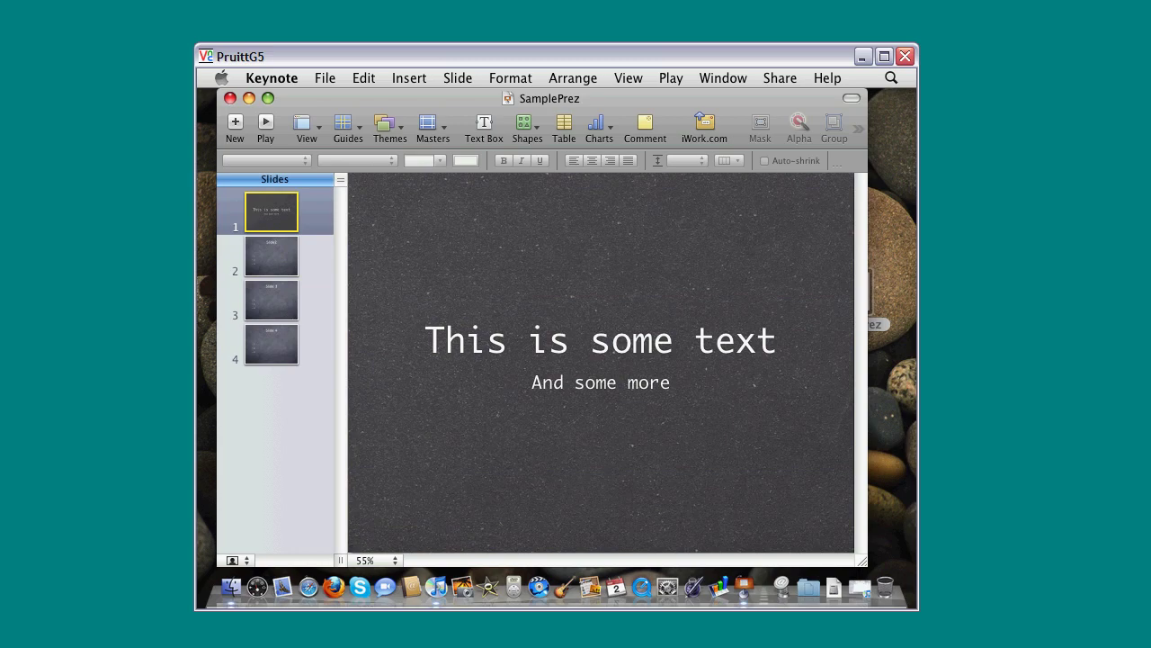
pyautogui.click(266, 122)
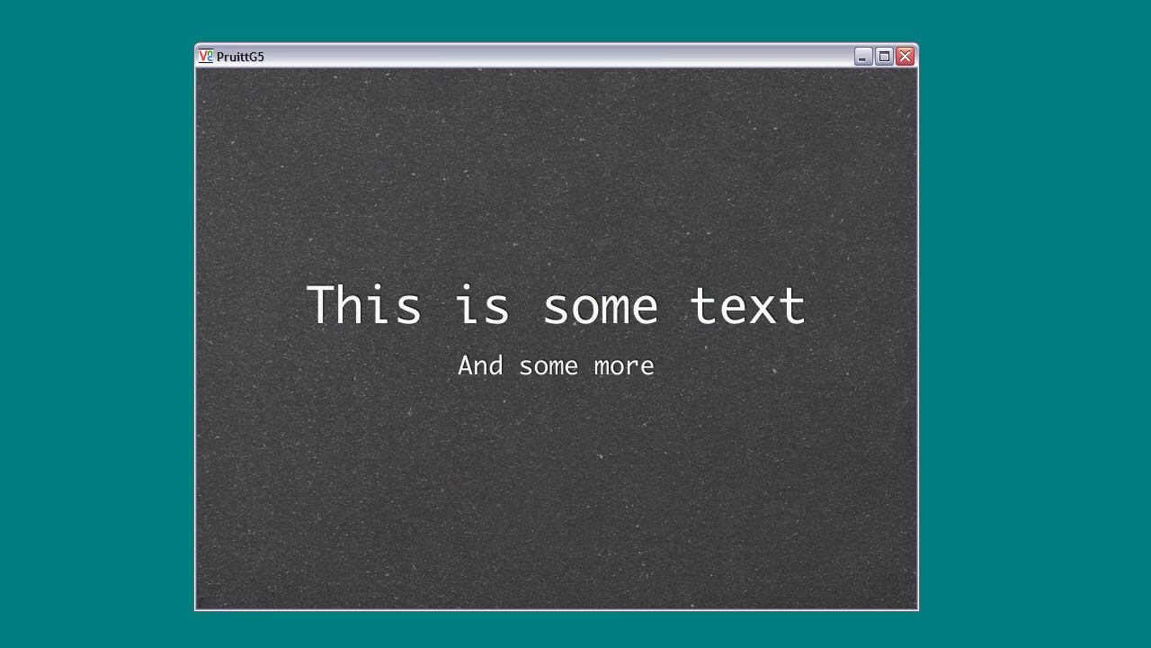
# Step: Advance the SamplePrez slideshow to Slide2, then end it to return to editing
pyautogui.press('Right')
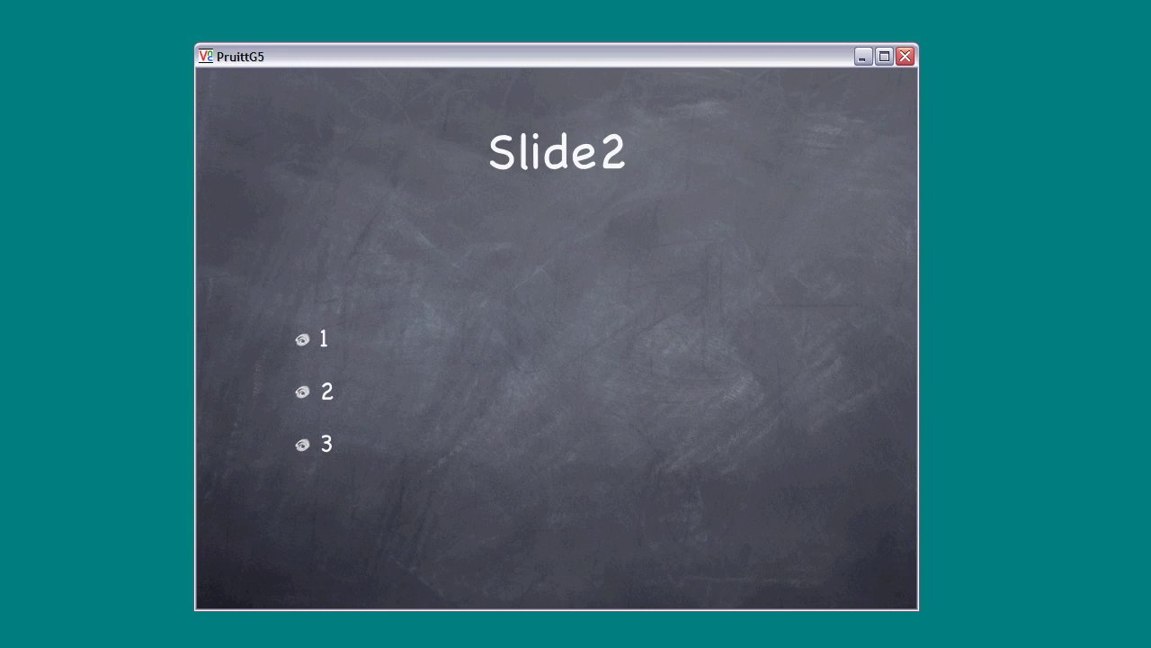
pyautogui.press('Escape')
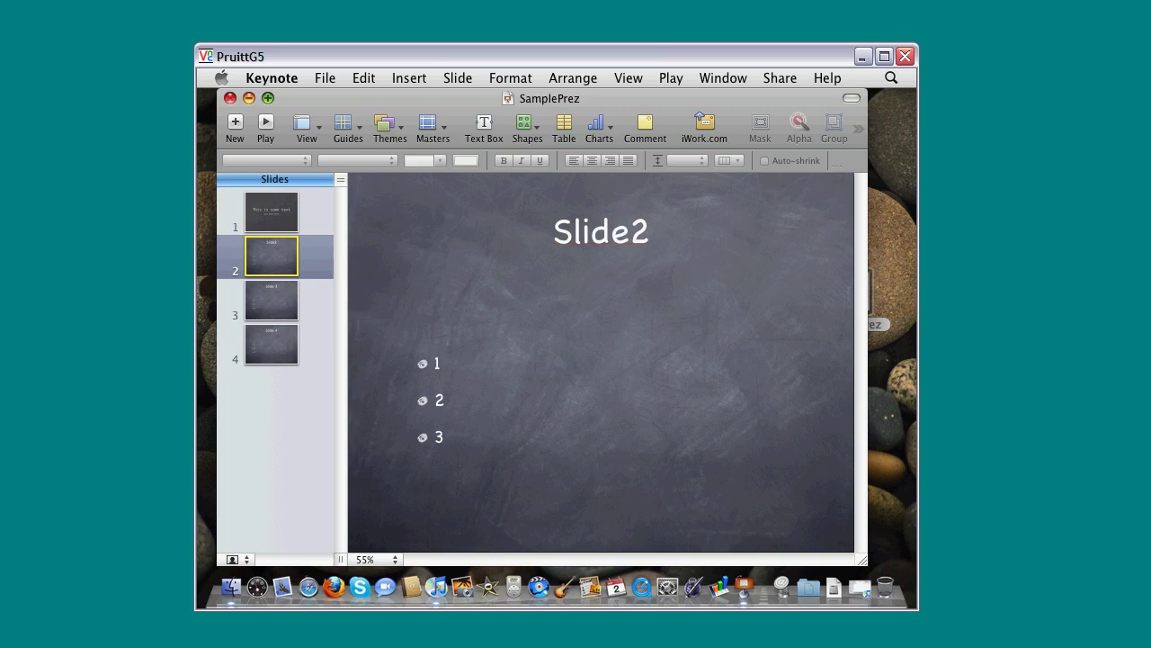
# Step: Minimize SamplePrez and choose 1280 x 720 in the Mac's Displays resolution list
pyautogui.click(249, 98)
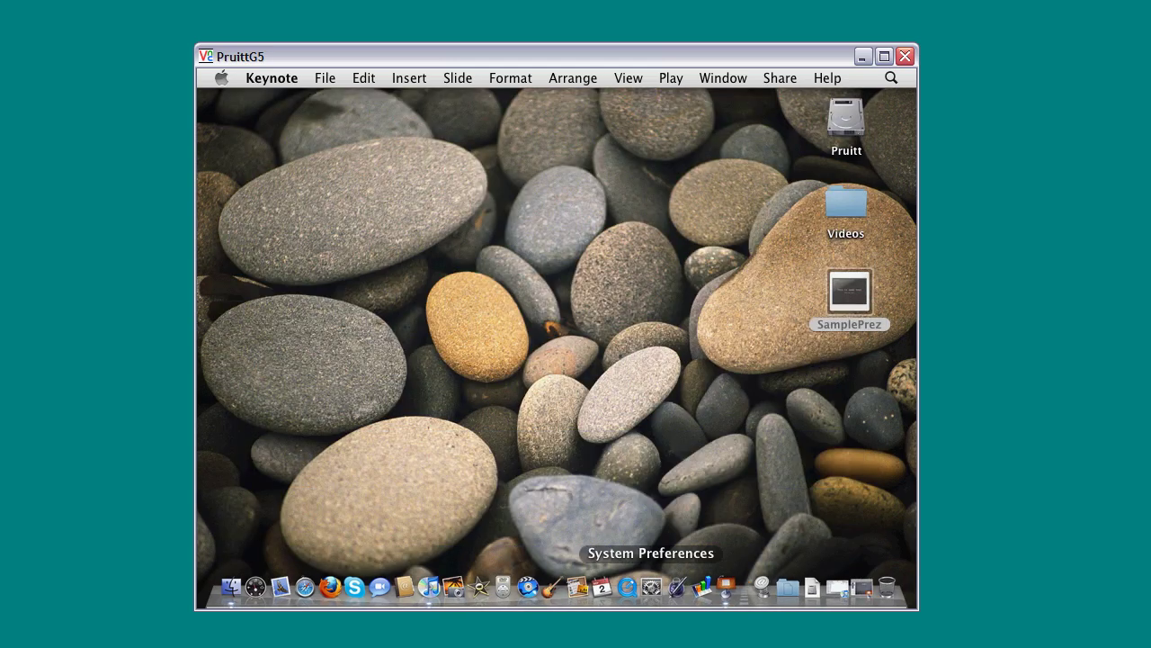
pyautogui.click(652, 587)
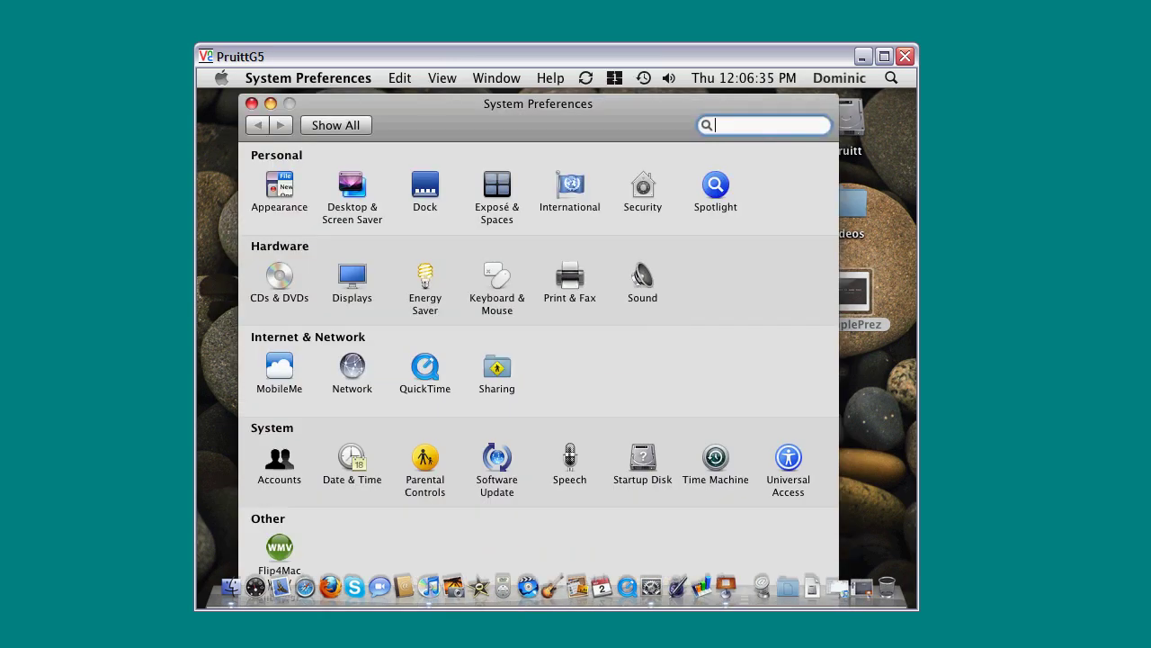
pyautogui.click(351, 279)
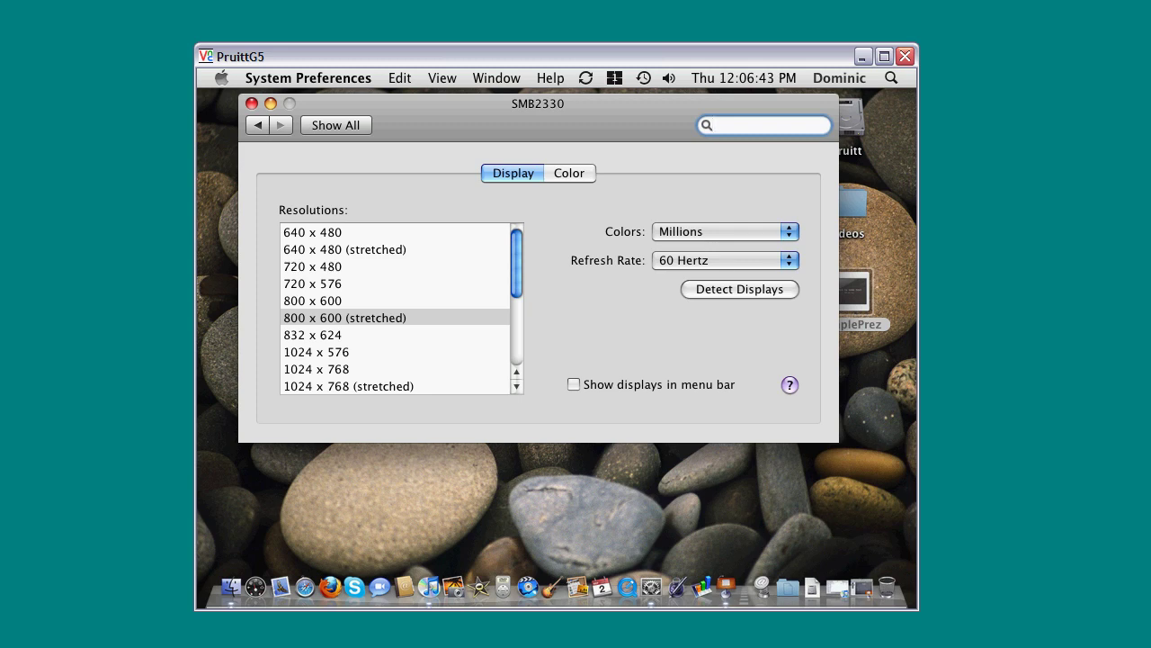
pyautogui.scroll(-3, 401, 308)
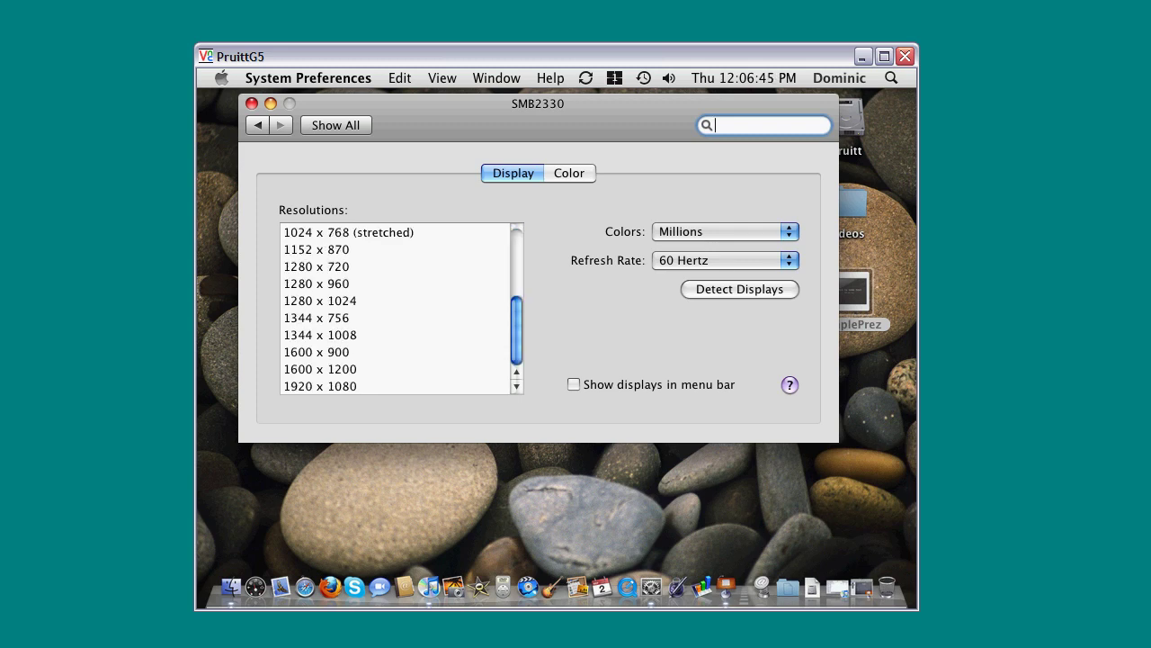
pyautogui.click(342, 266)
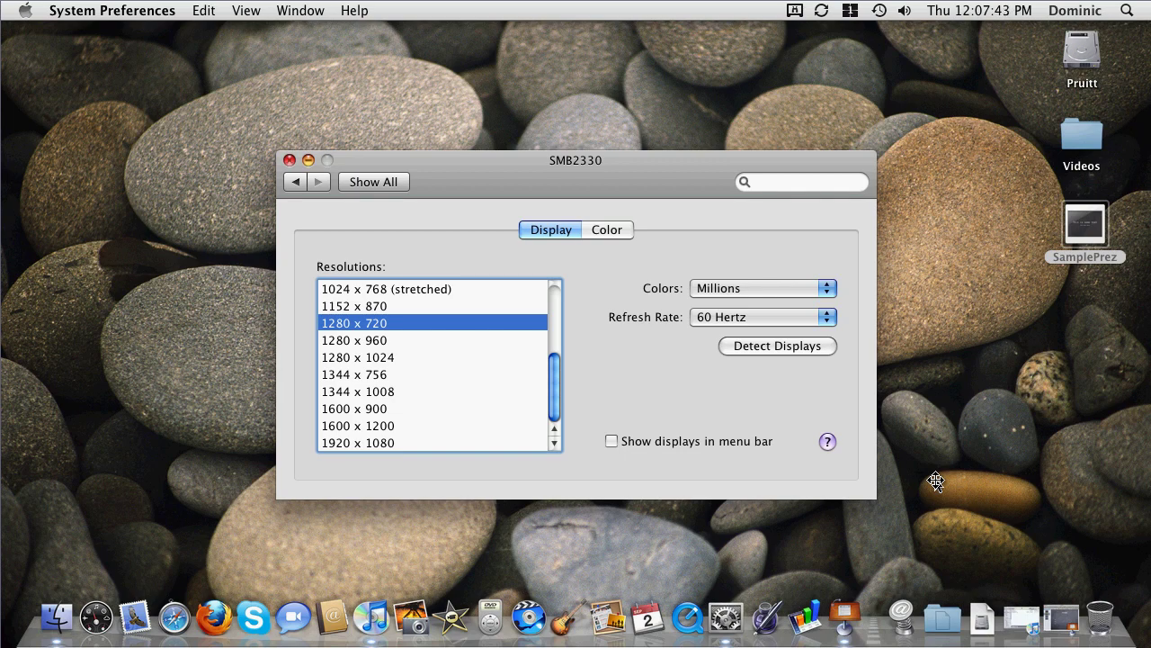
# Step: Quit System Preferences, reopen SamplePrez, and present it from slide 1 to Slide 3 before exiting
pyautogui.click(288, 160)
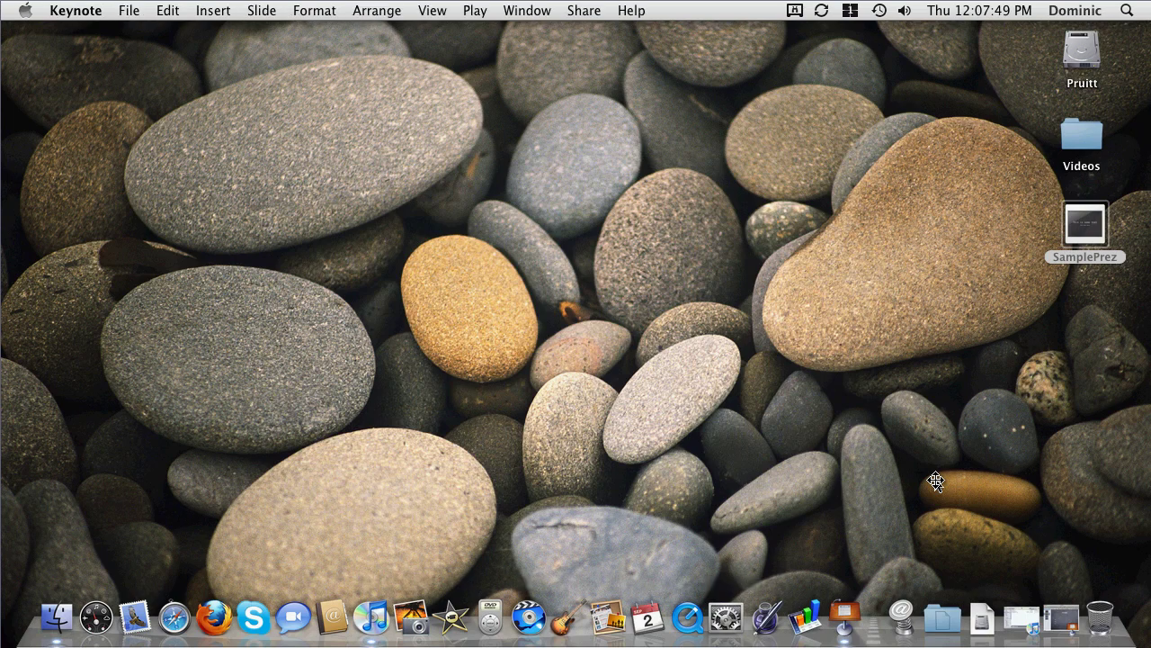
pyautogui.press('super+o')
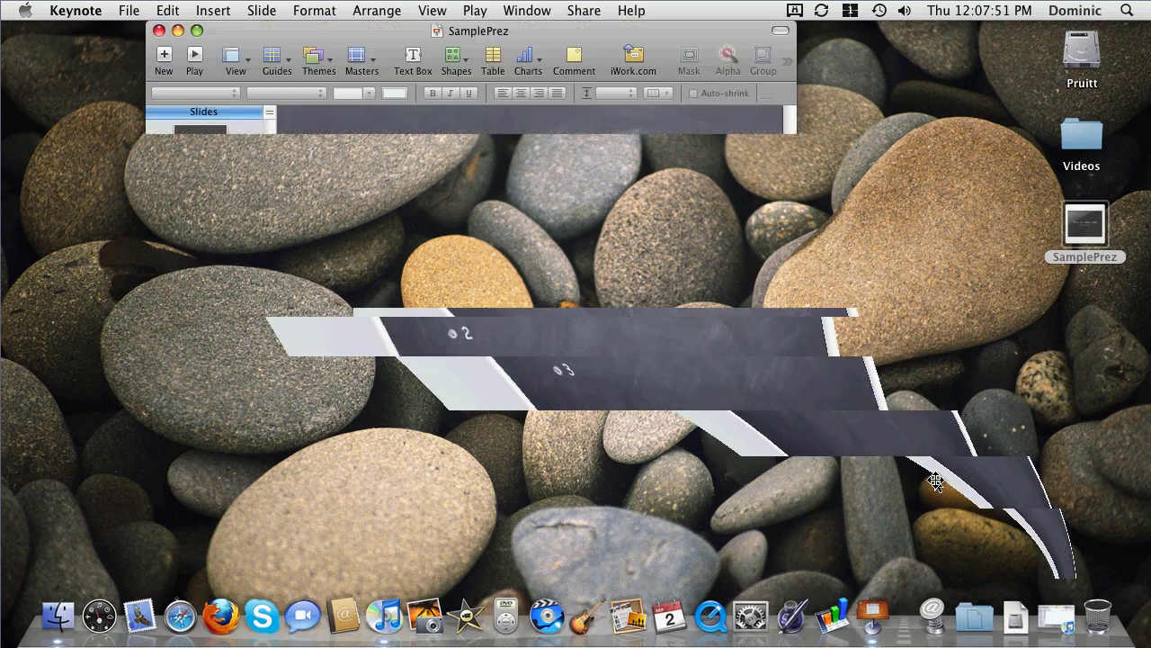
pyautogui.press('Up')
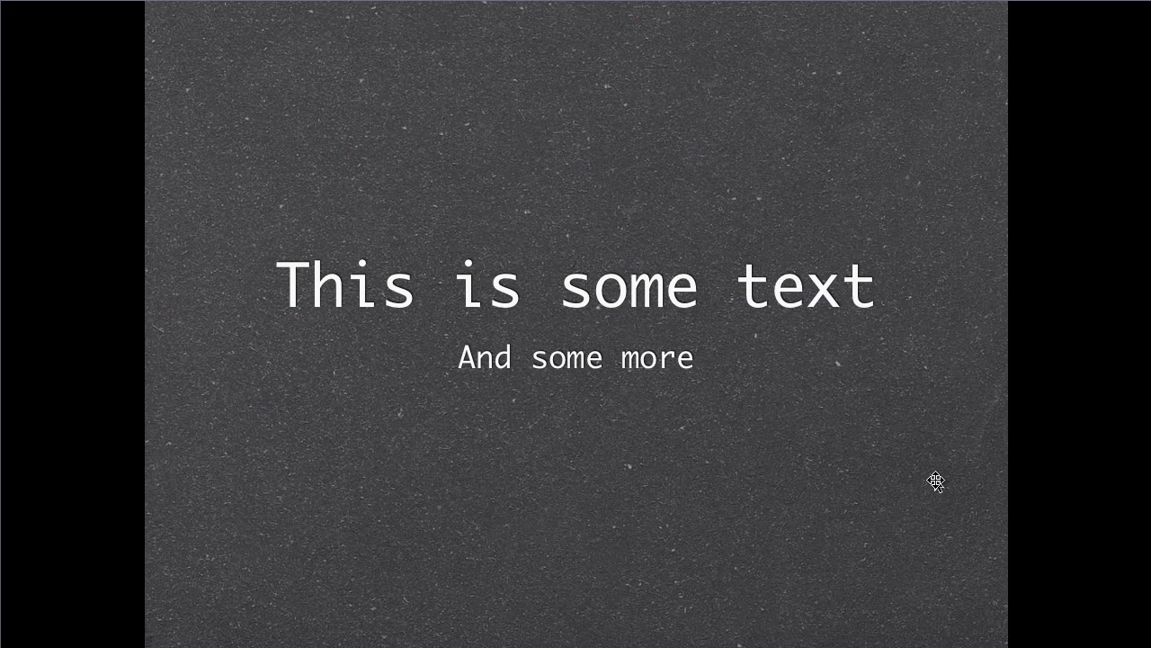
pyautogui.press('Right')
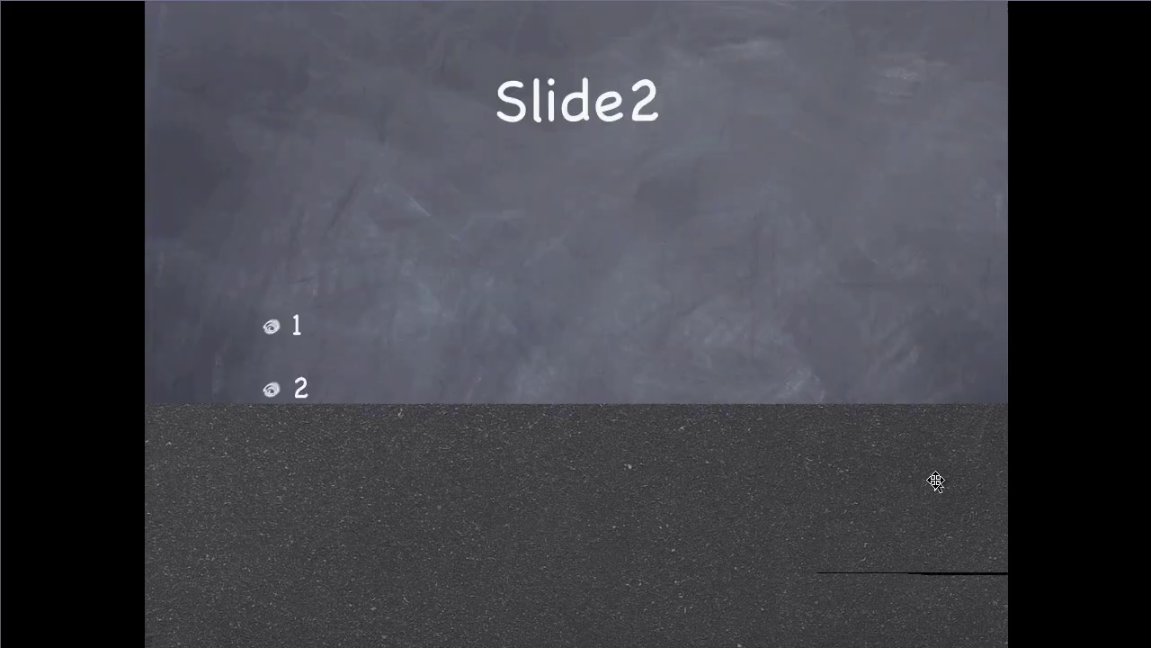
pyautogui.press('Right')
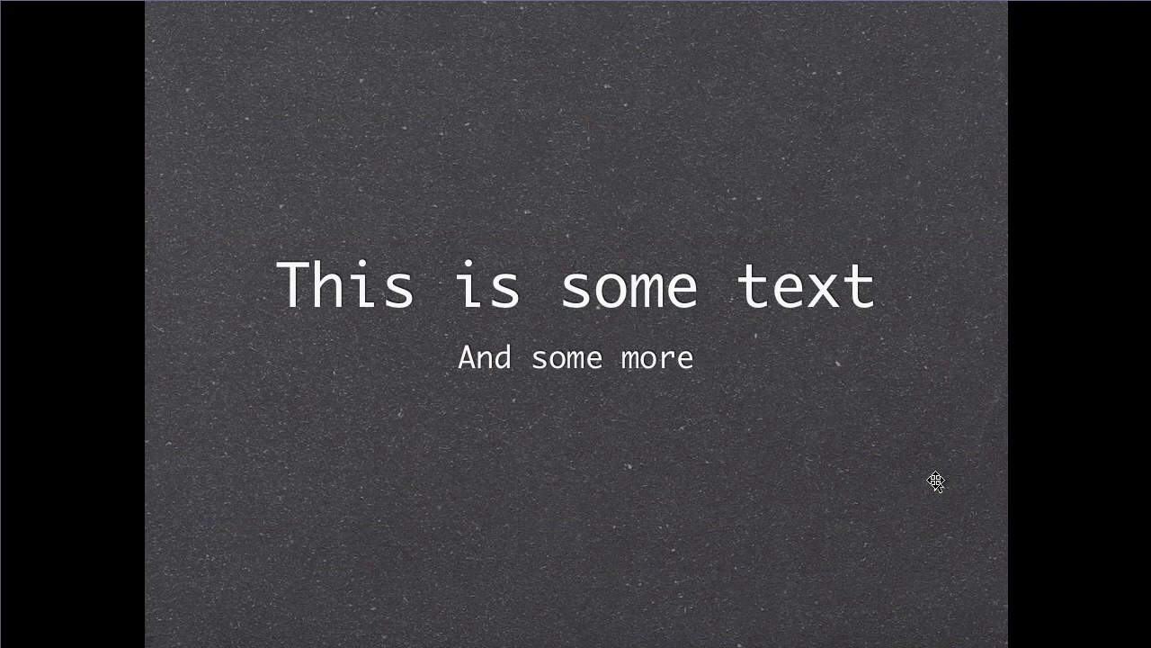
pyautogui.press('Escape')
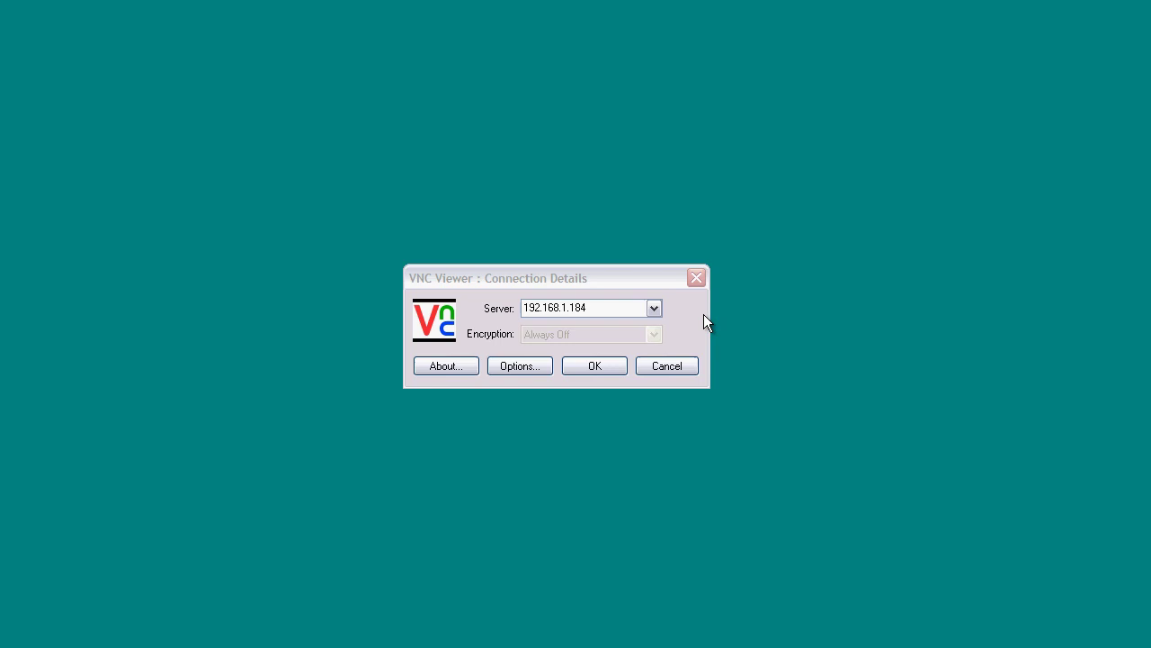
# Step: Activate the Connection Details dialog for server 192.168.1.184
pyautogui.click(643, 275)
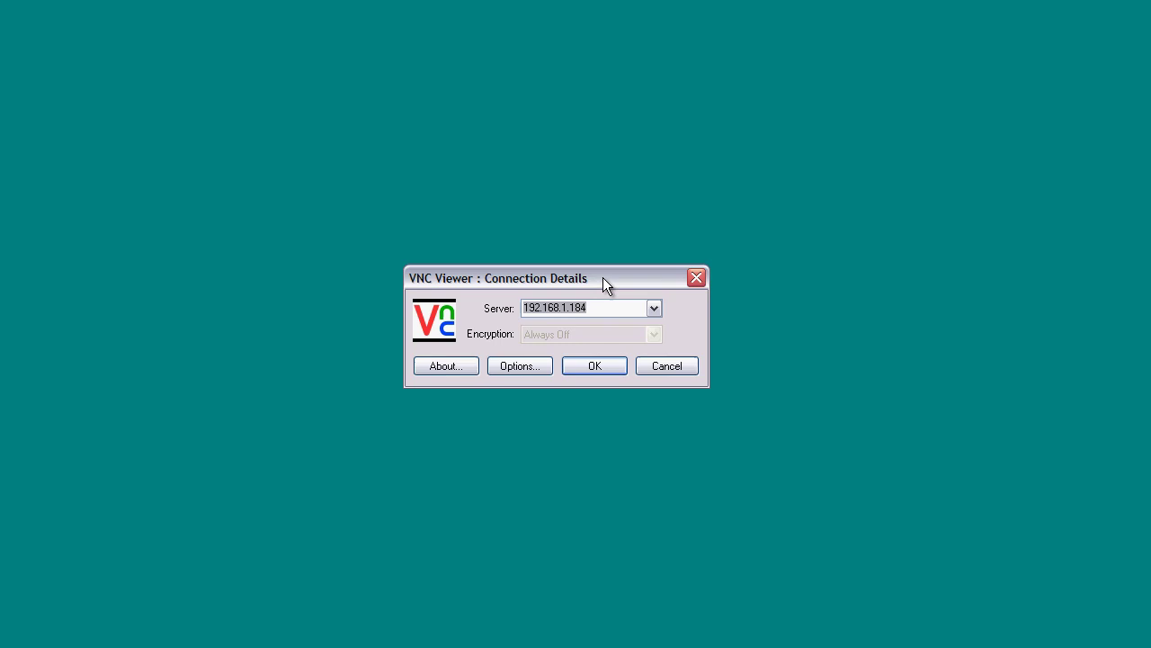
# Step: Connect to 192.168.1.184 and enter the VNC password to show WILDTROUT1's desktop
pyautogui.click(596, 365)
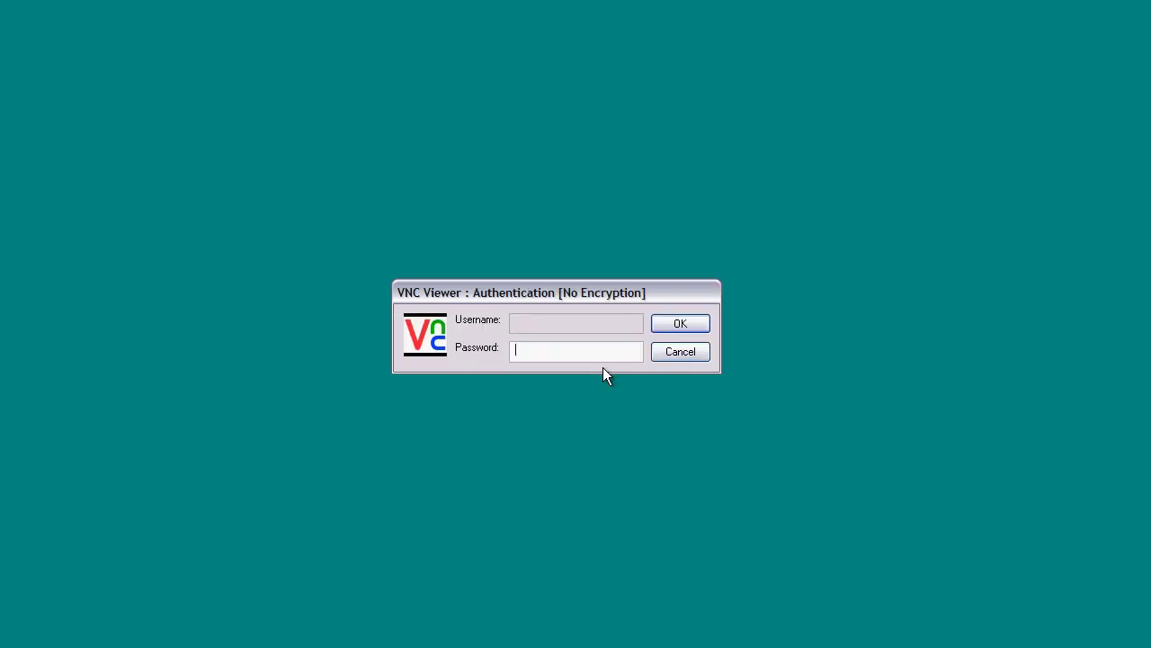
pyautogui.write('********')
pyautogui.click(682, 322)
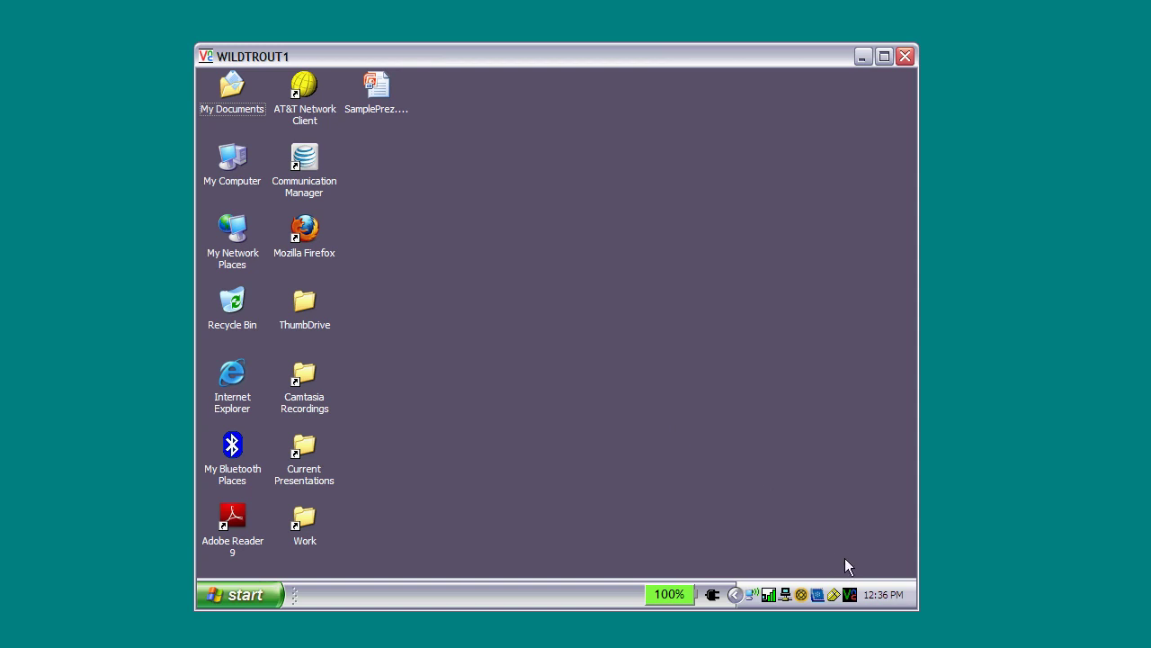
pyautogui.rightClick(849, 595)
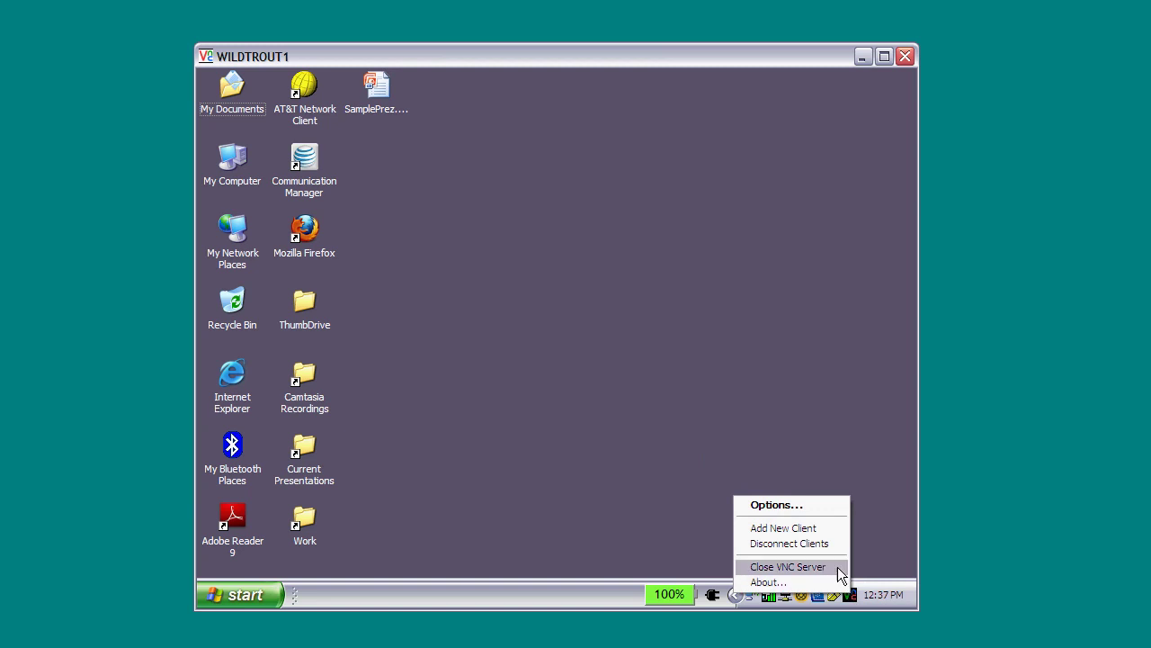
pyautogui.click(825, 511)
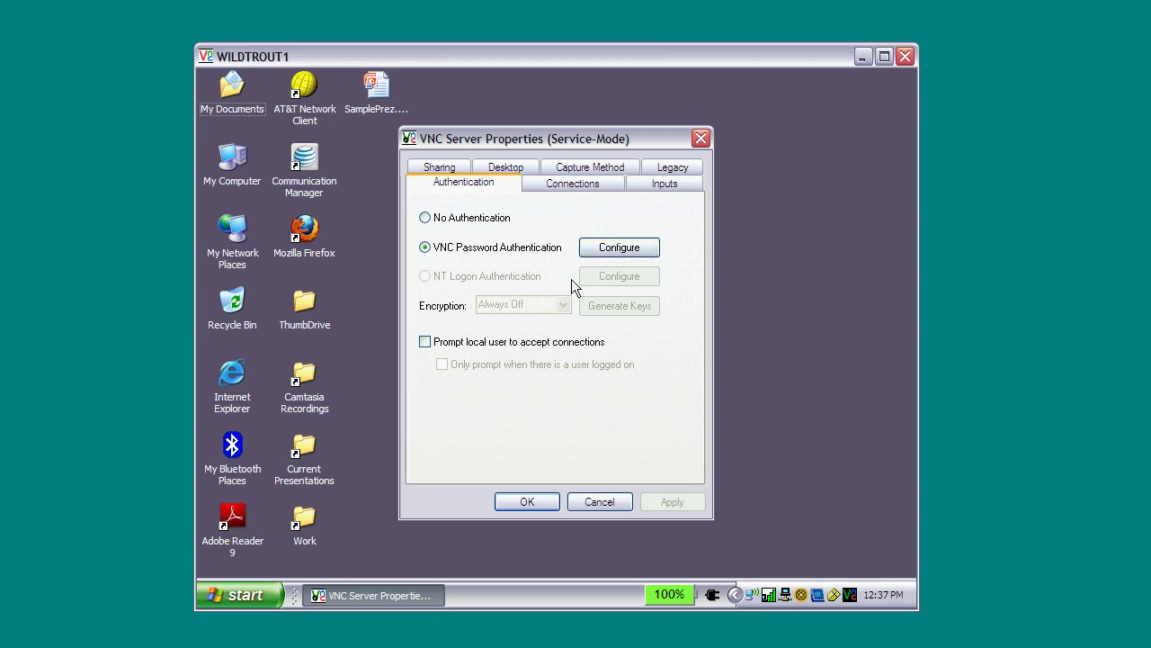
pyautogui.click(549, 185)
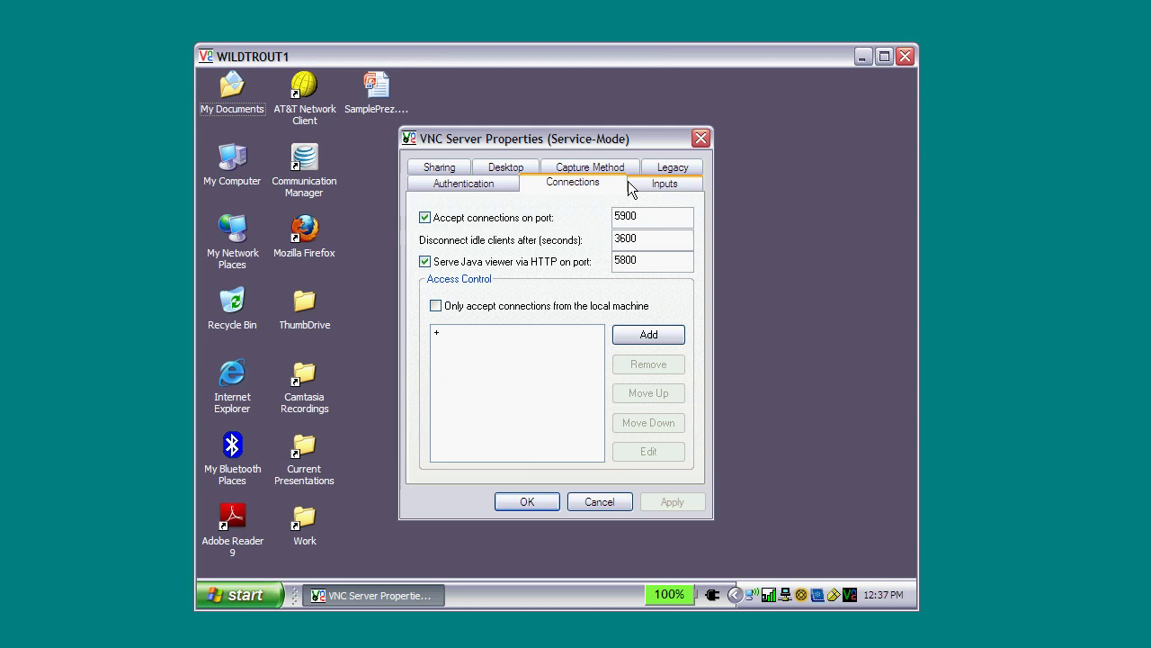
pyautogui.click(644, 187)
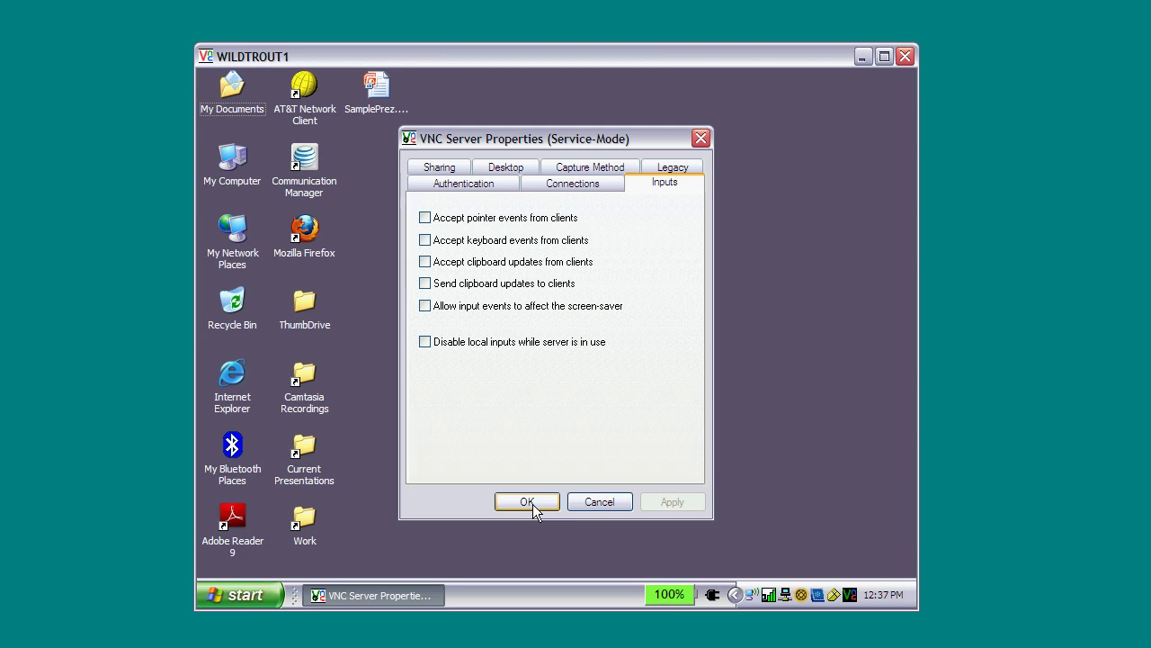
pyautogui.click(527, 502)
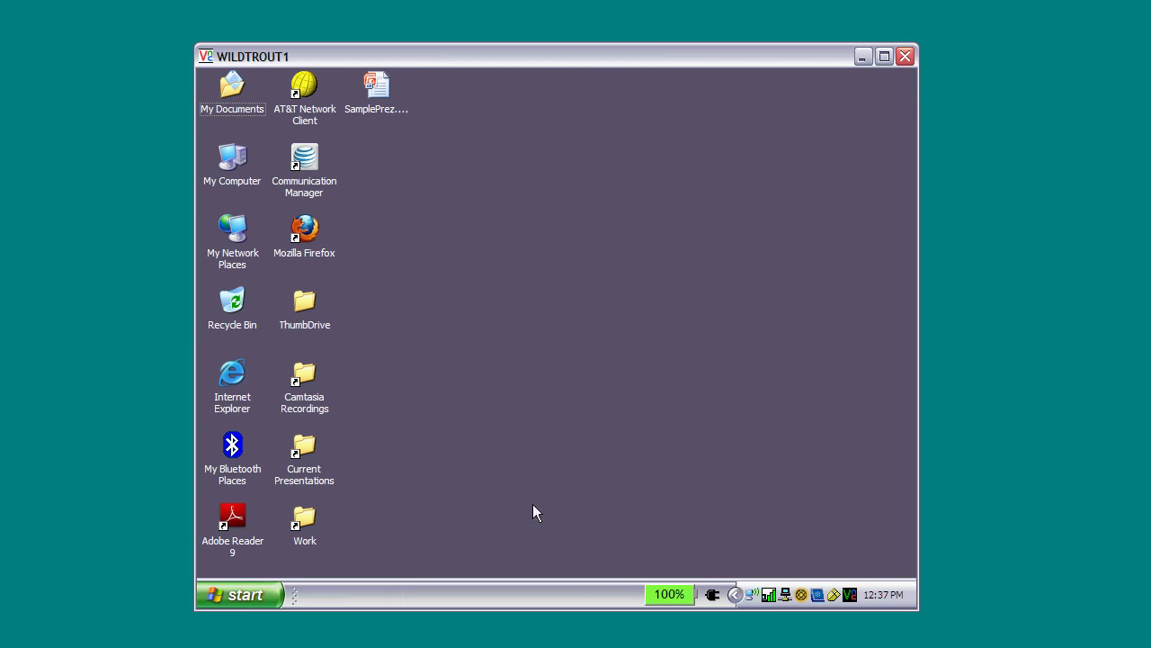
# Step: Open the SamplePrez desktop file with Microsoft Office PowerPoint via its context menu
pyautogui.click(386, 95)
pyautogui.rightClick(385, 94)
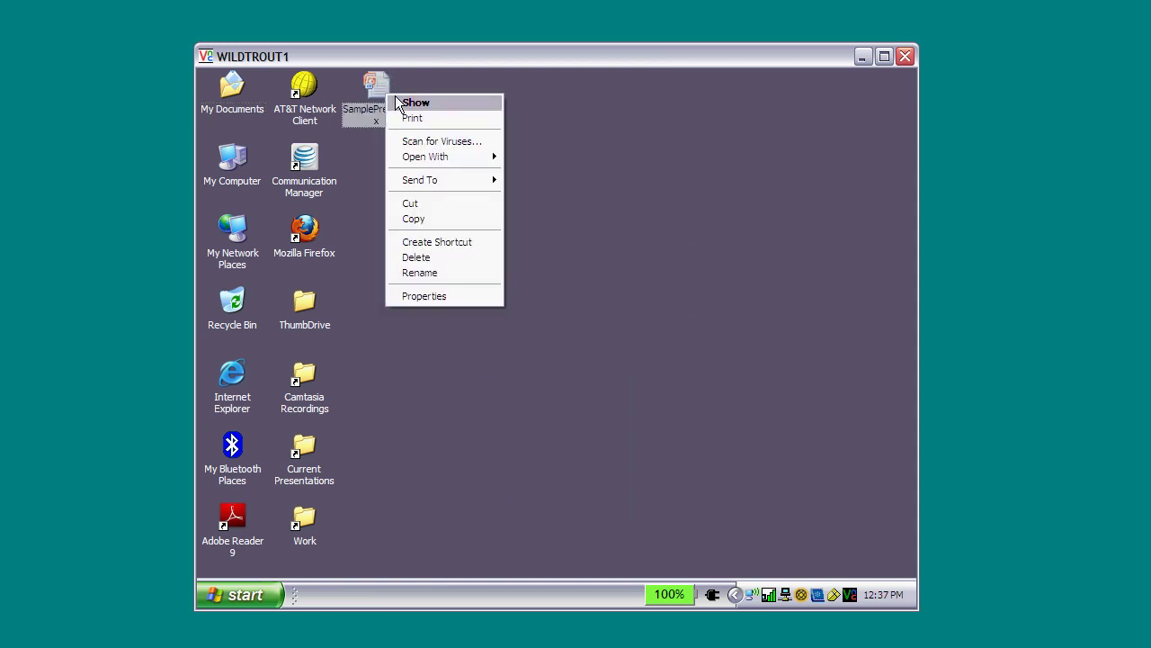
pyautogui.moveTo(470, 159)
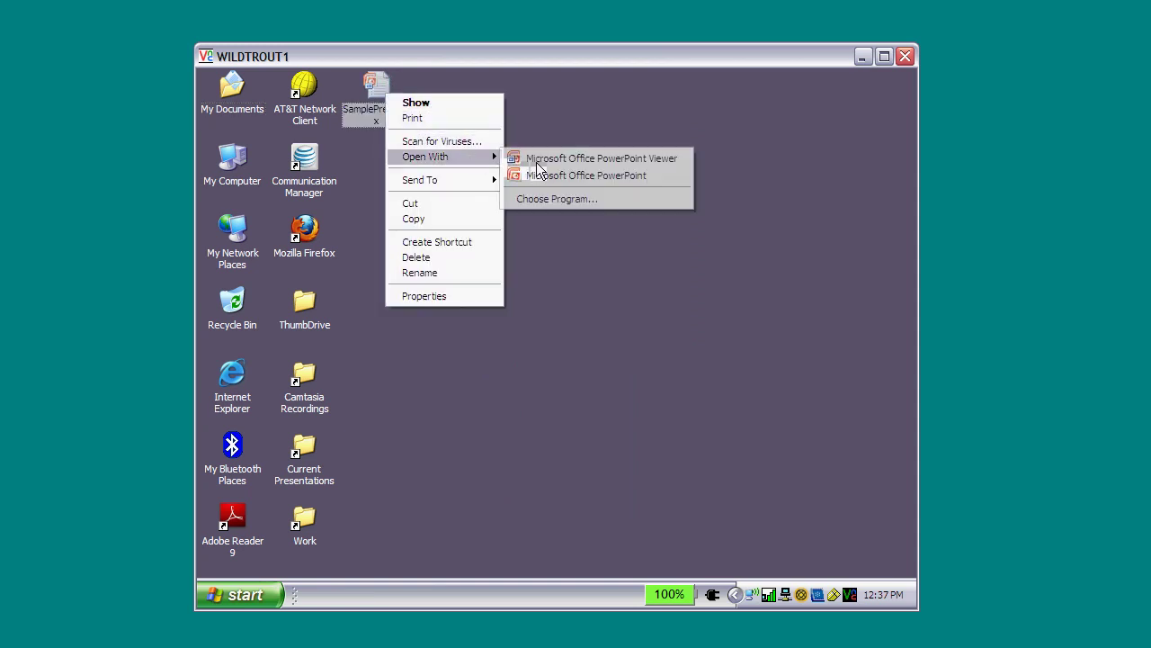
pyautogui.click(559, 177)
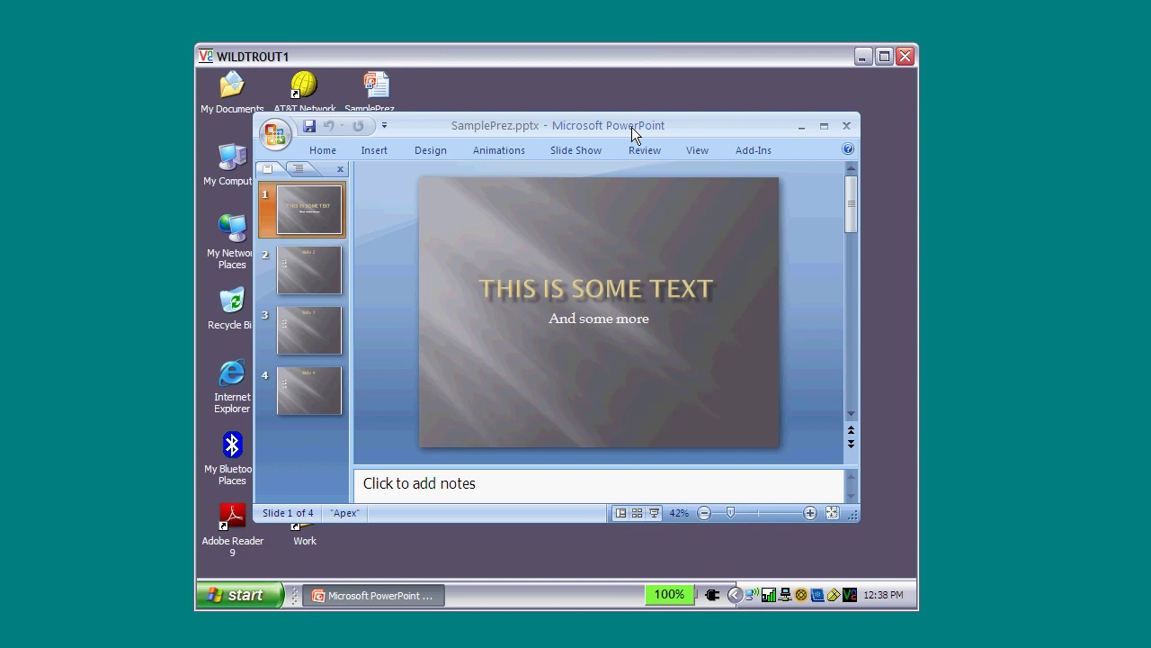
# Step: Browse slides 2, 3, 2, 1, 4 and 1 of SamplePrez, then start the slide show
pyautogui.moveTo(631, 126); pyautogui.dragTo(587, 139)
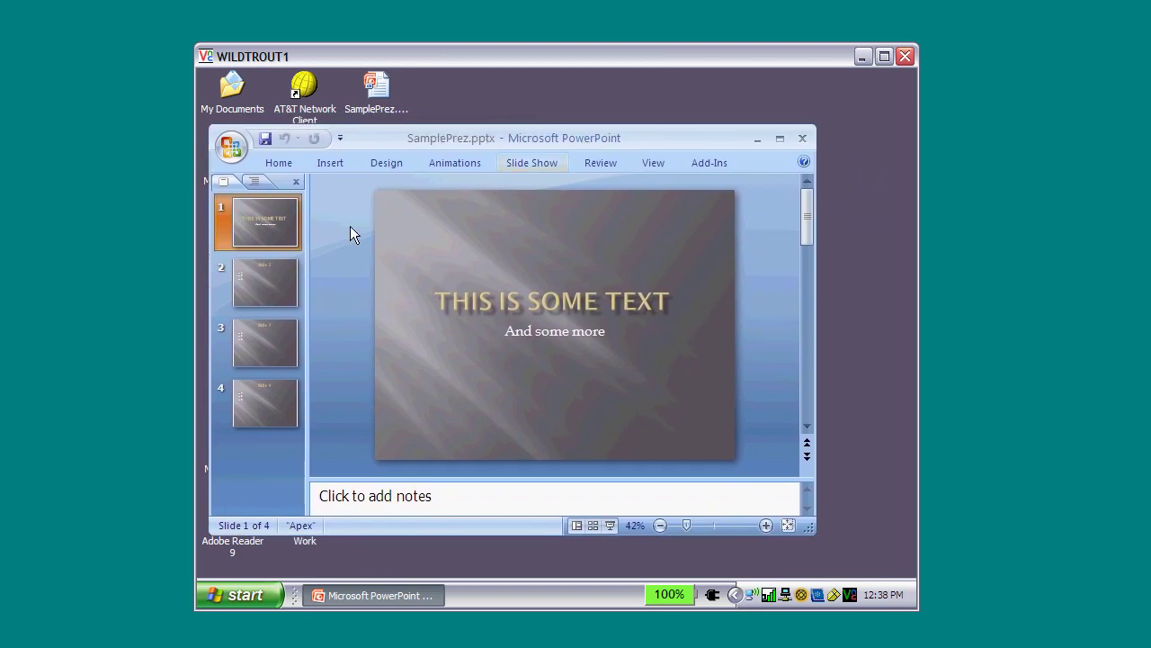
pyautogui.click(285, 270)
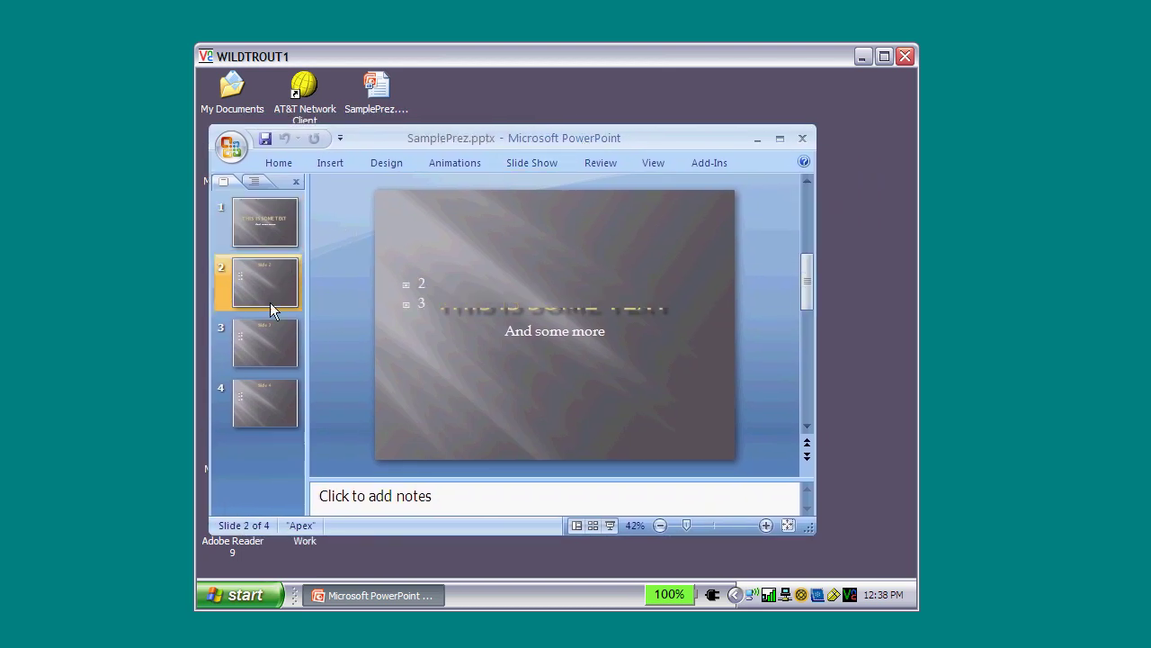
pyautogui.click(267, 350)
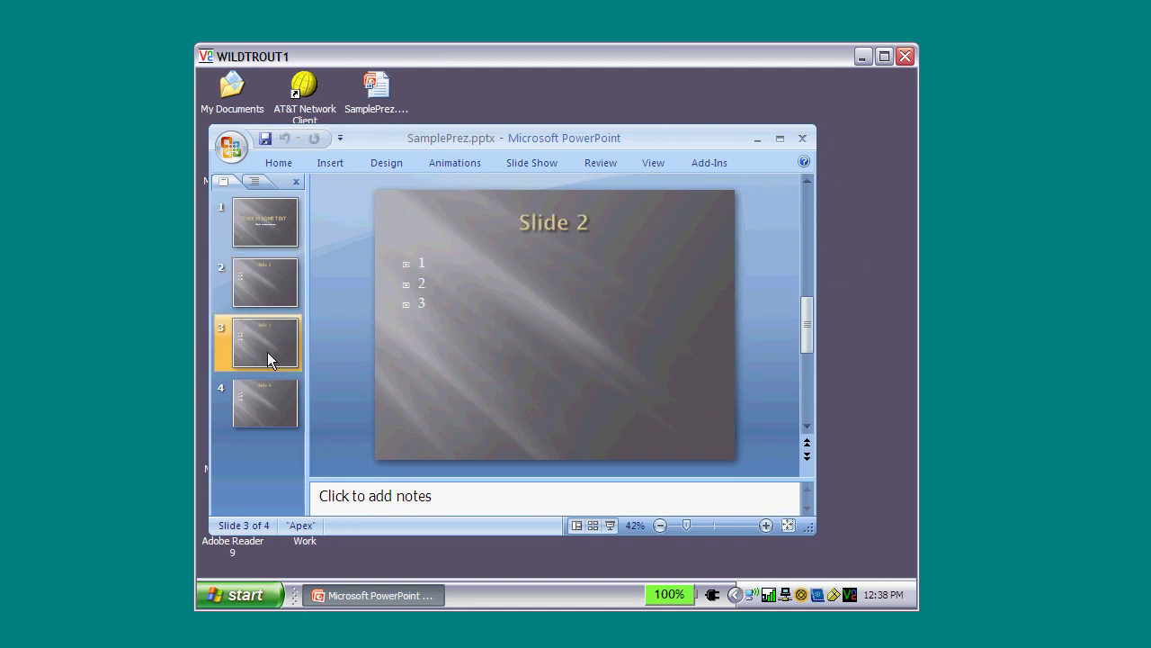
pyautogui.click(259, 285)
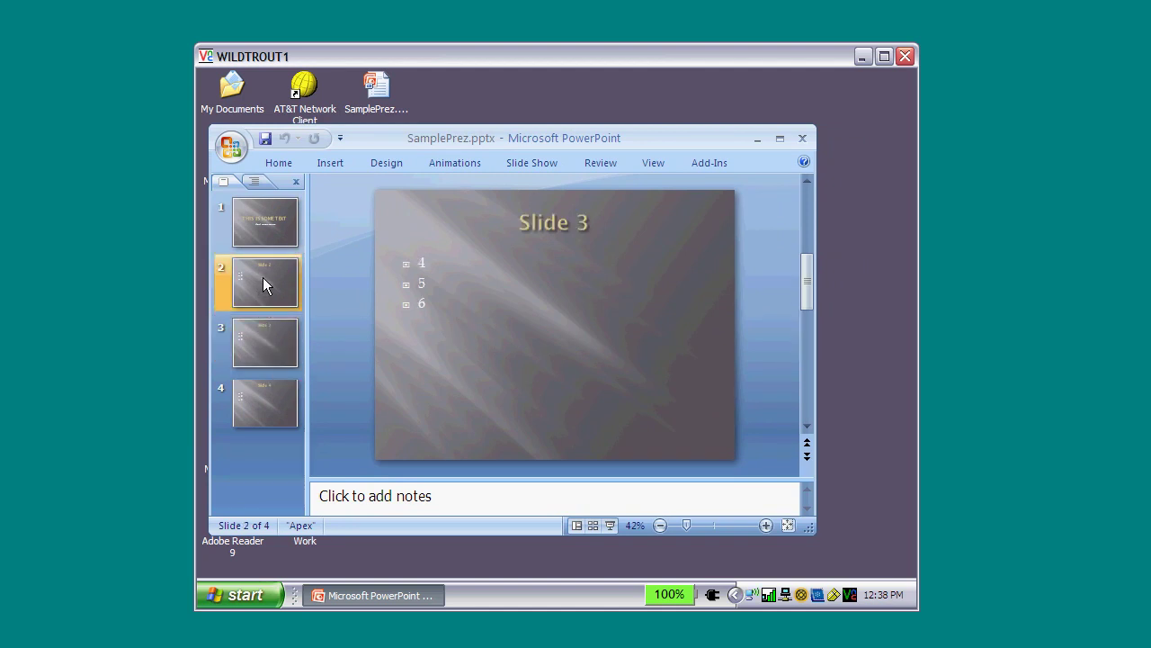
pyautogui.click(271, 233)
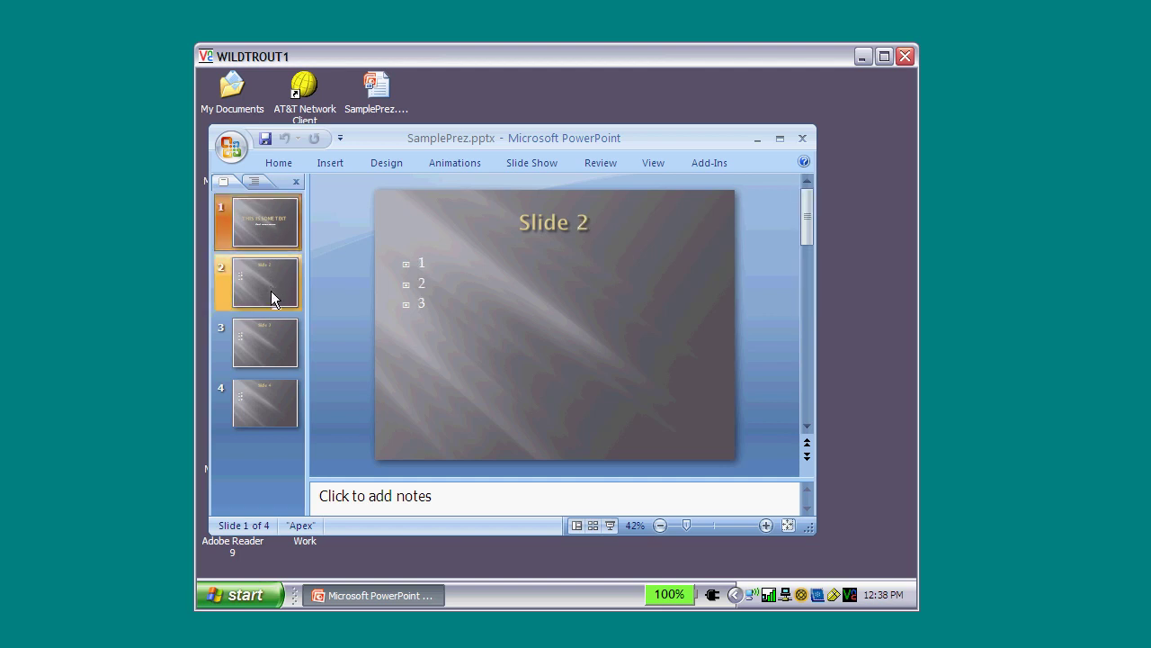
pyautogui.click(267, 389)
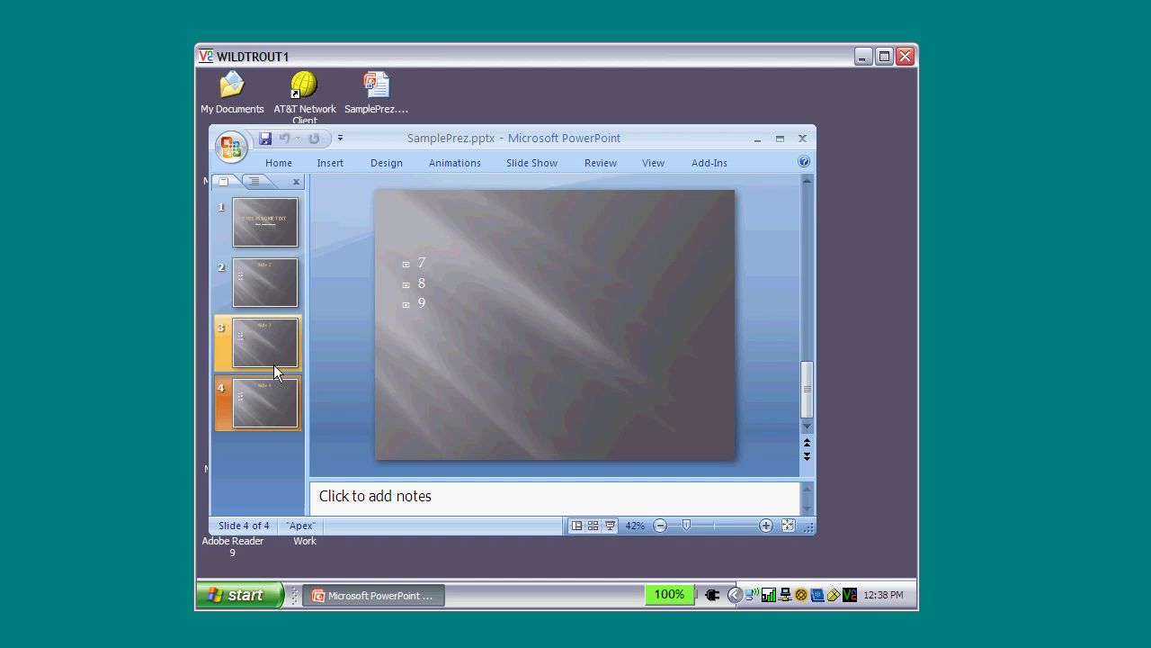
pyautogui.click(266, 223)
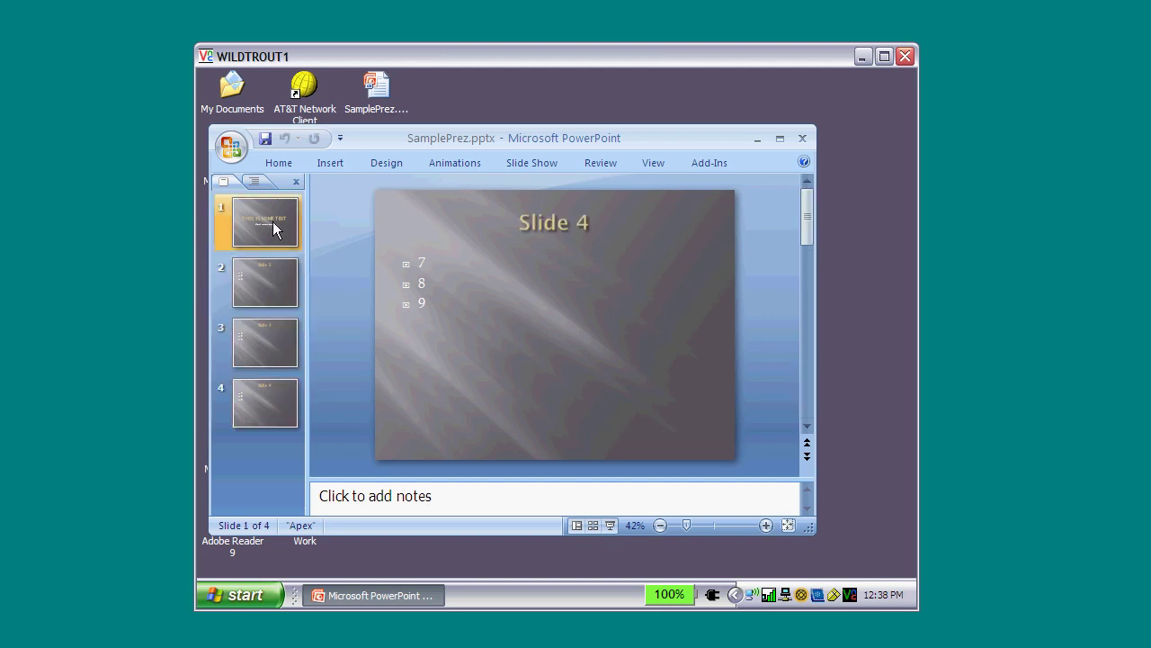
pyautogui.click(610, 526)
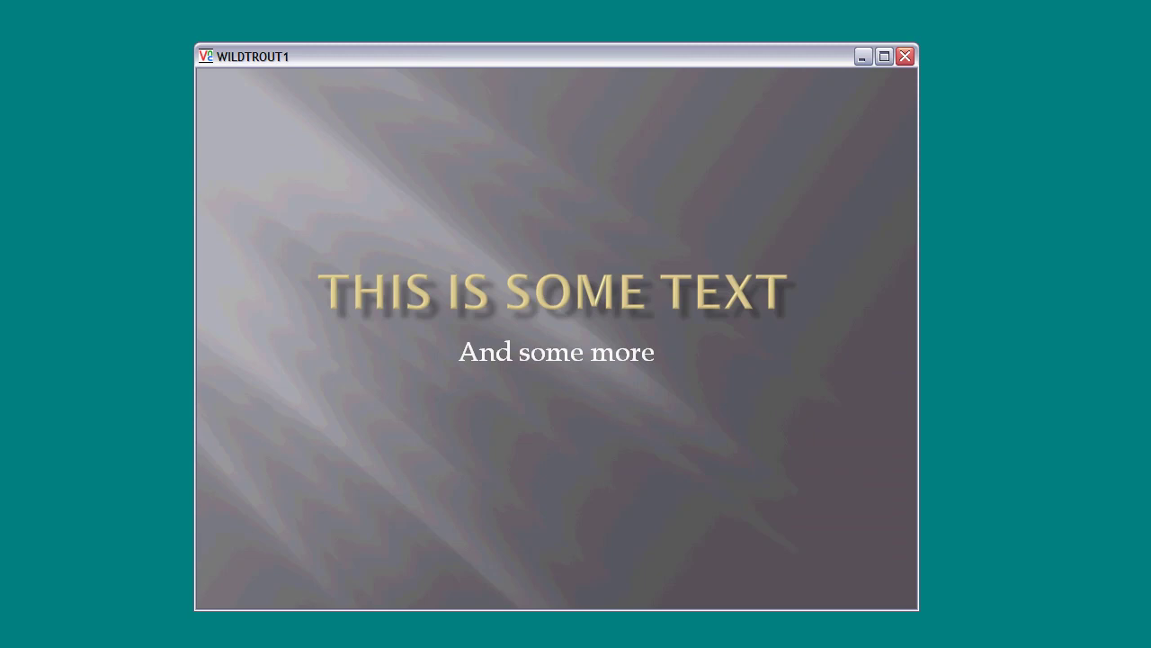
# Step: Step the slide show forward to Slide 4, back to Slide 2, then forward again
pyautogui.press('Right')
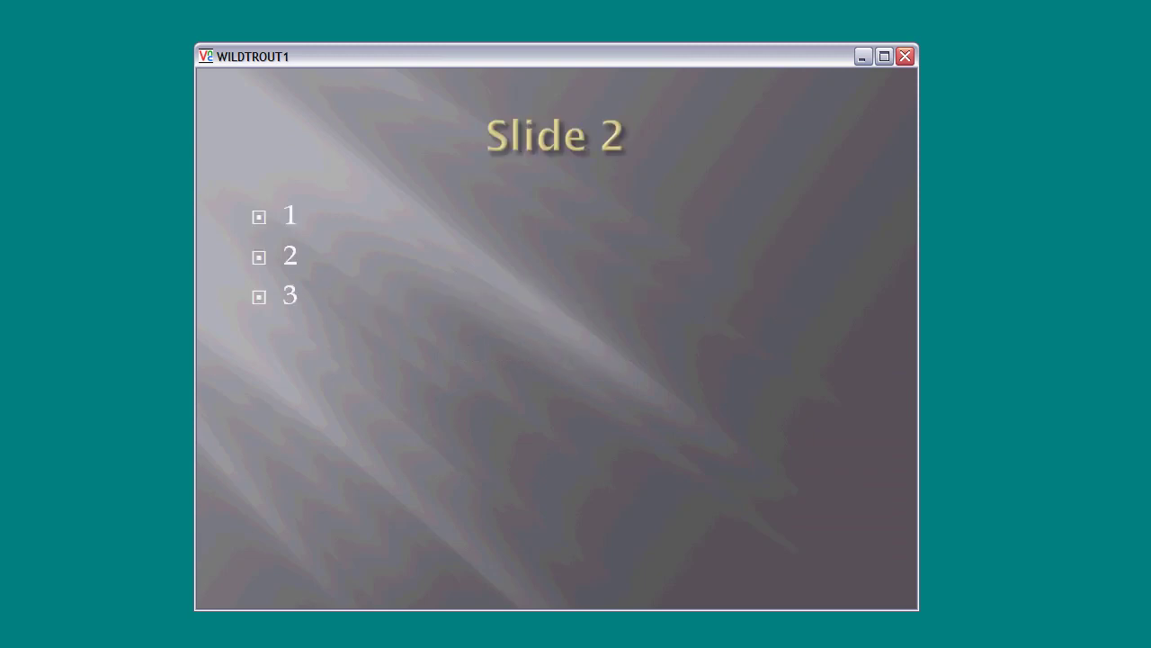
pyautogui.press('Right')
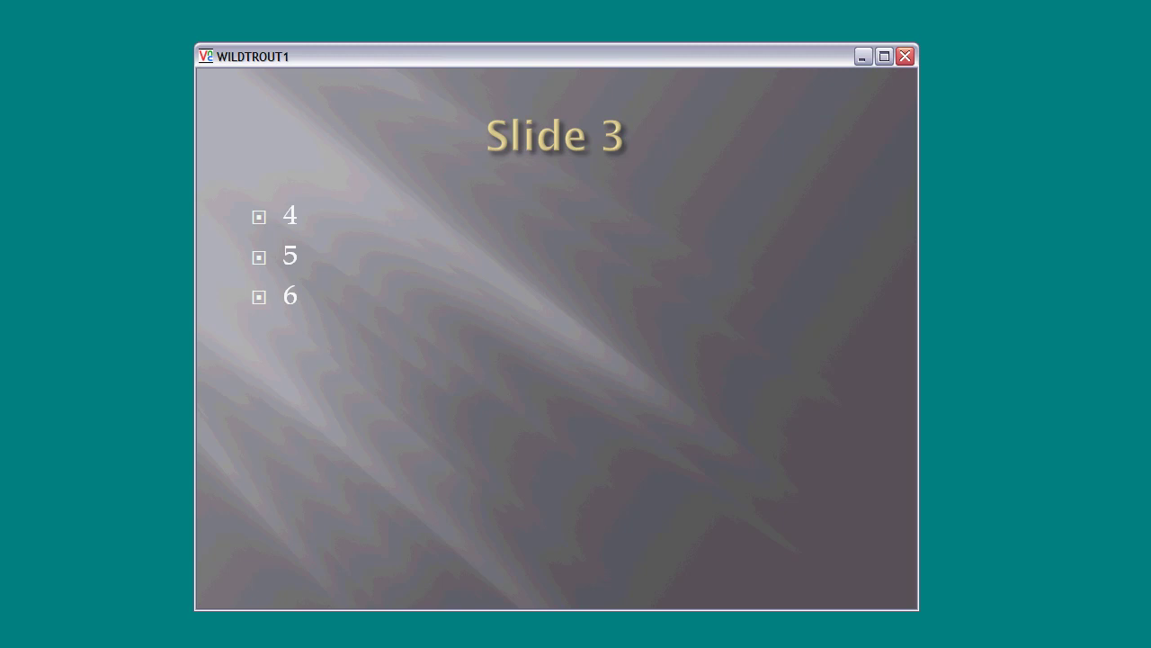
pyautogui.press('Right')
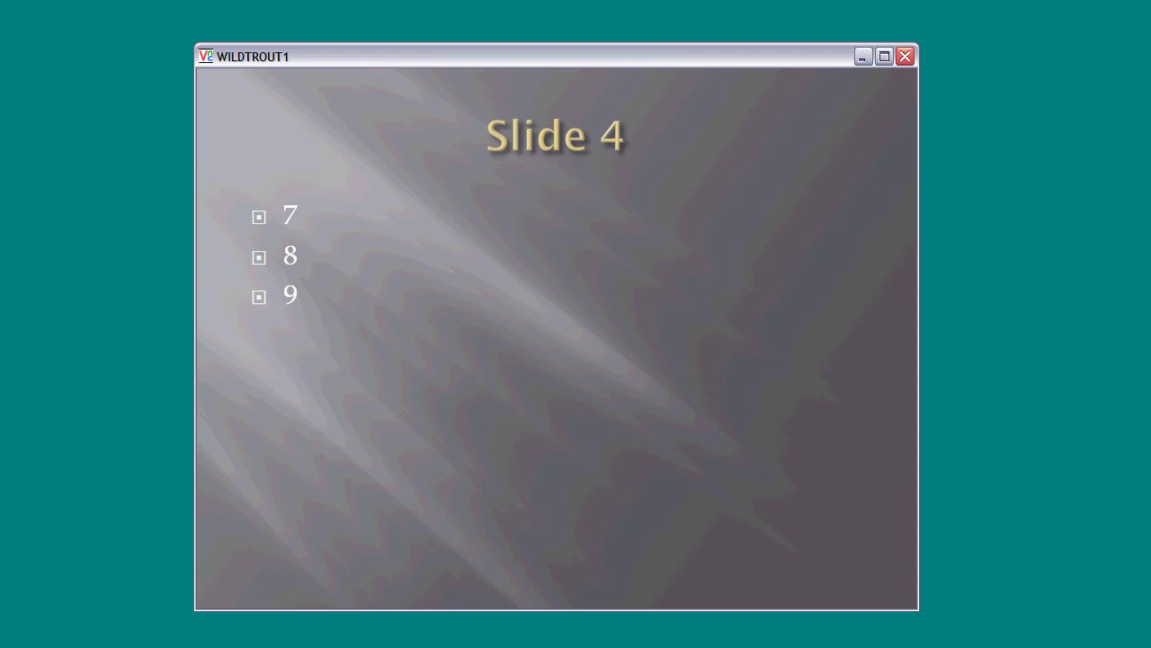
pyautogui.press('Left')
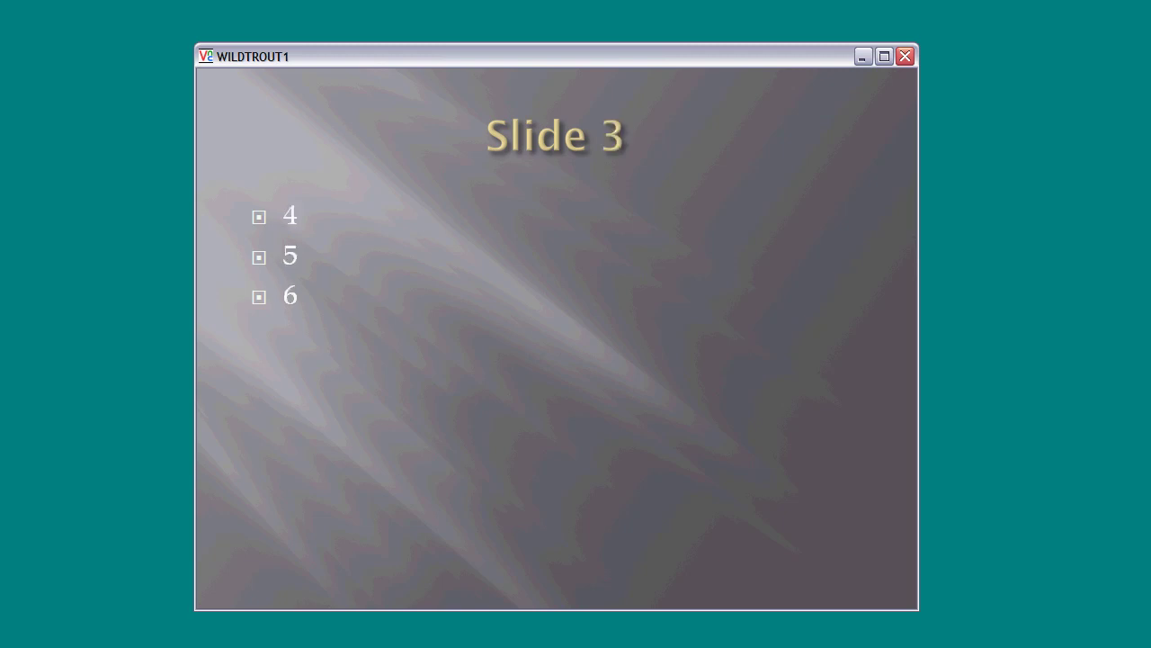
pyautogui.press('Left')
pyautogui.press('Left')
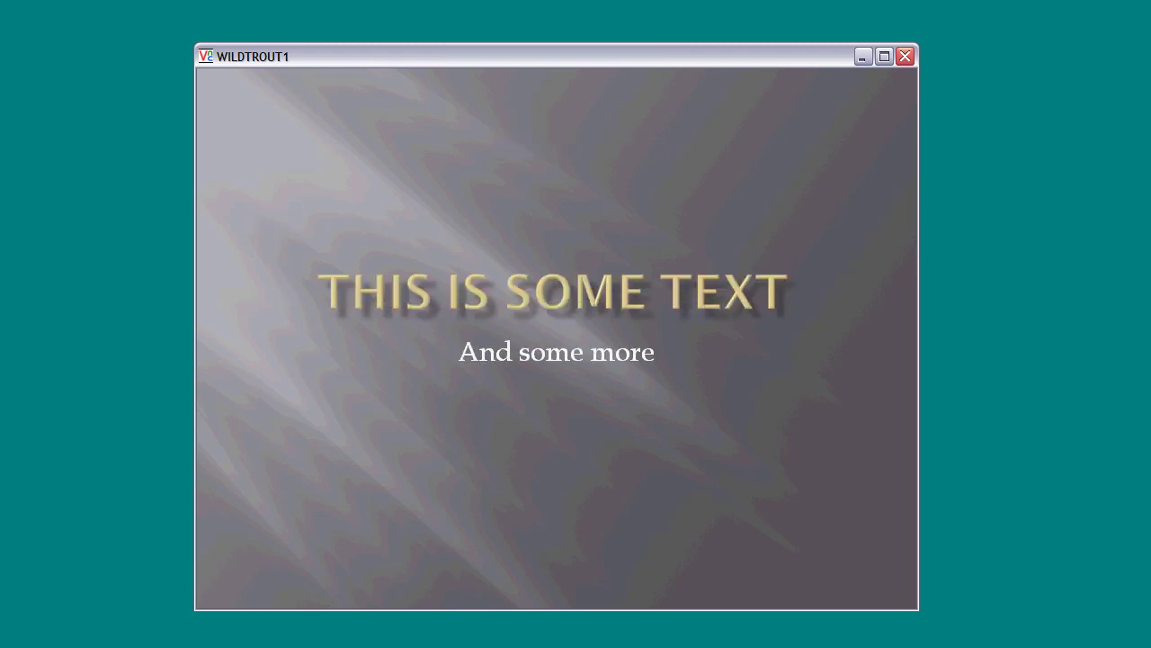
pyautogui.press('Right')
pyautogui.press('Right')
pyautogui.press('Right')
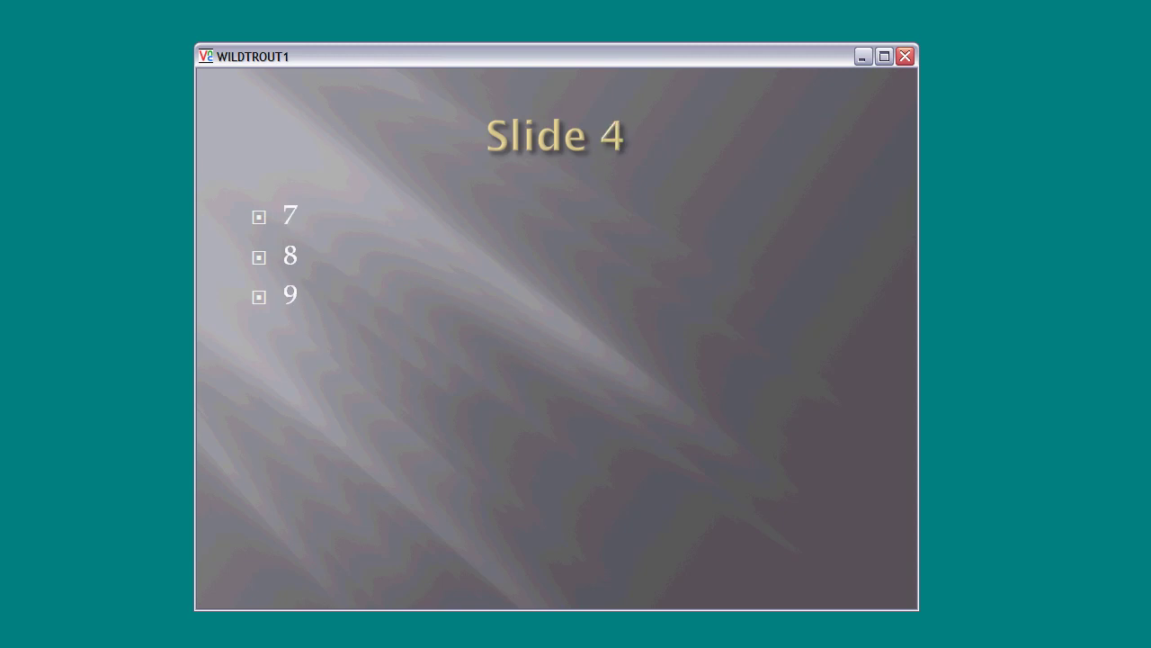
pyautogui.press('Right')
pyautogui.press('Right')
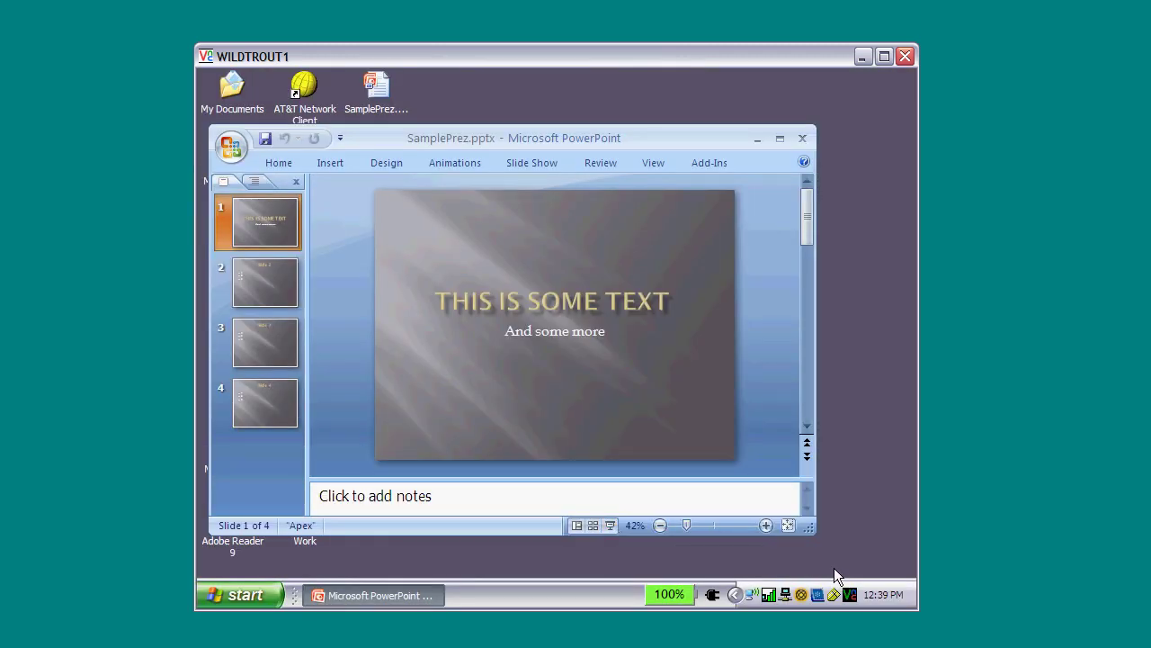
# Step: Close PowerPoint and drag the Display Properties resolution slider to 1280 by 720
pyautogui.click(802, 138)
pyautogui.rightClick(573, 252)
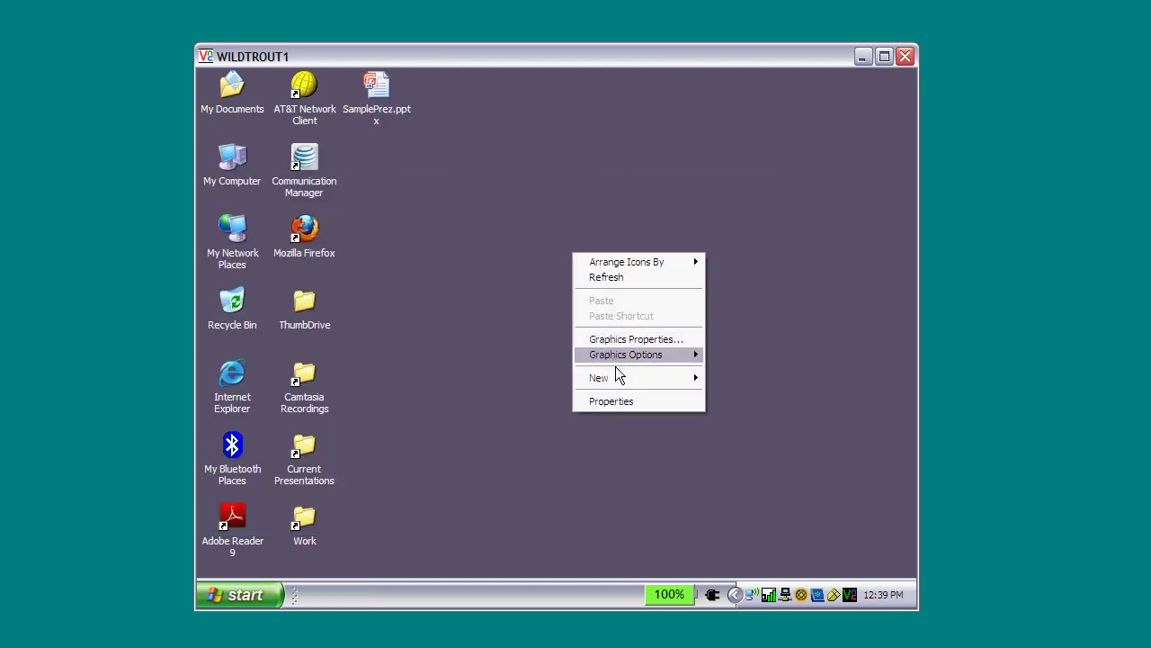
pyautogui.click(638, 399)
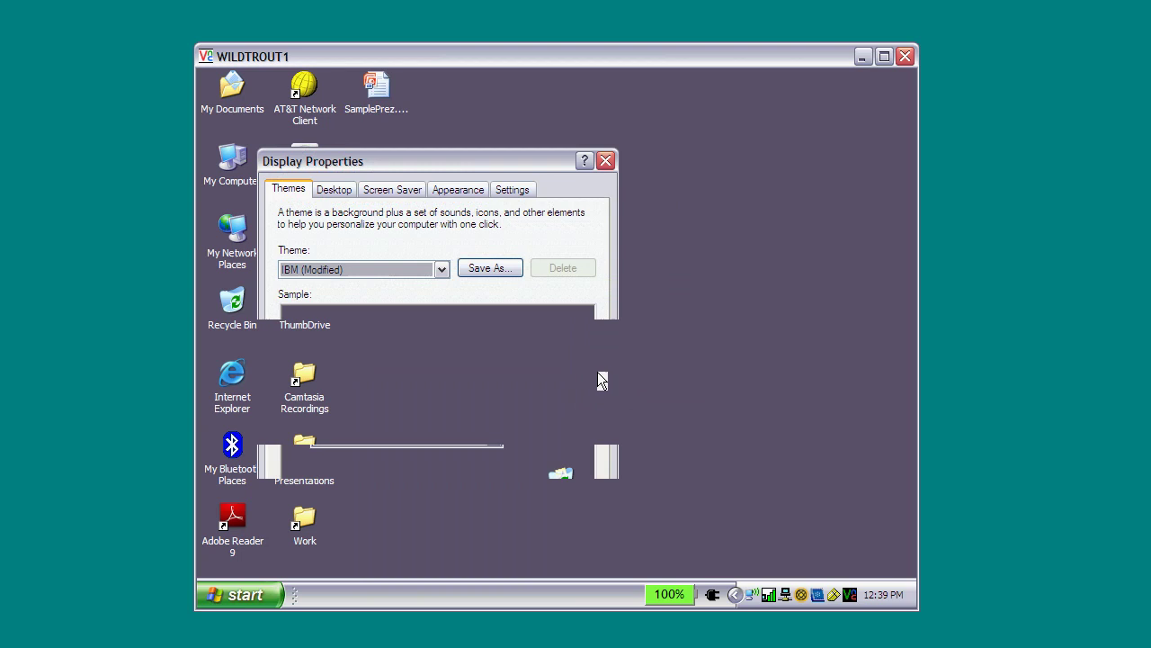
pyautogui.click(512, 188)
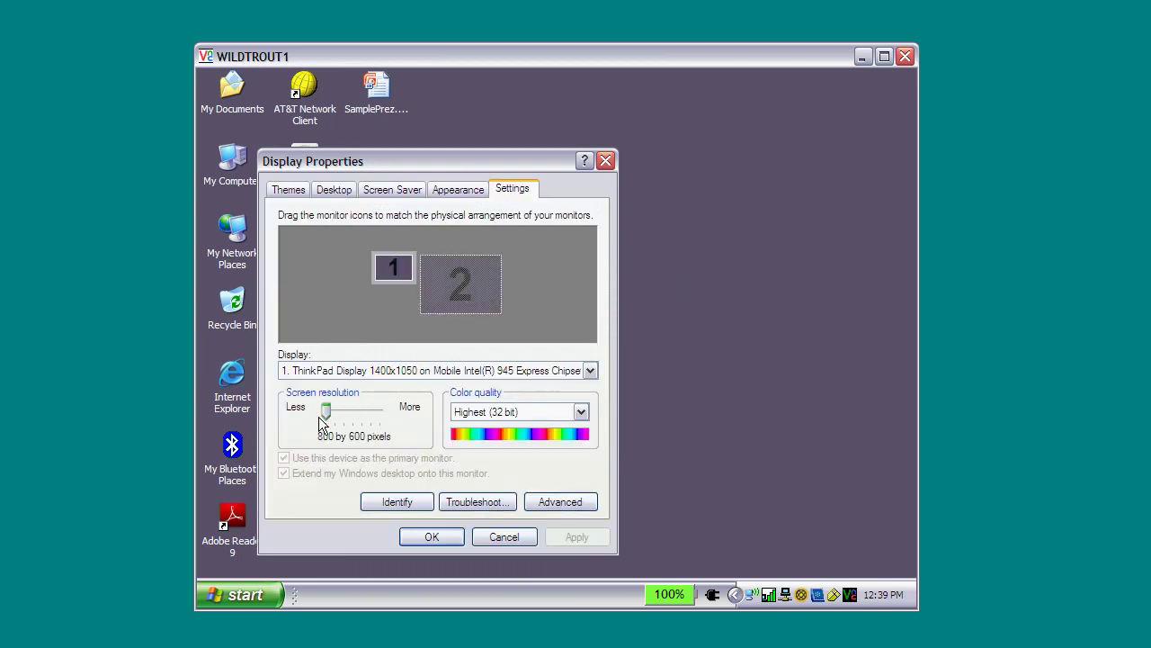
pyautogui.moveTo(326, 416); pyautogui.dragTo(346, 416)
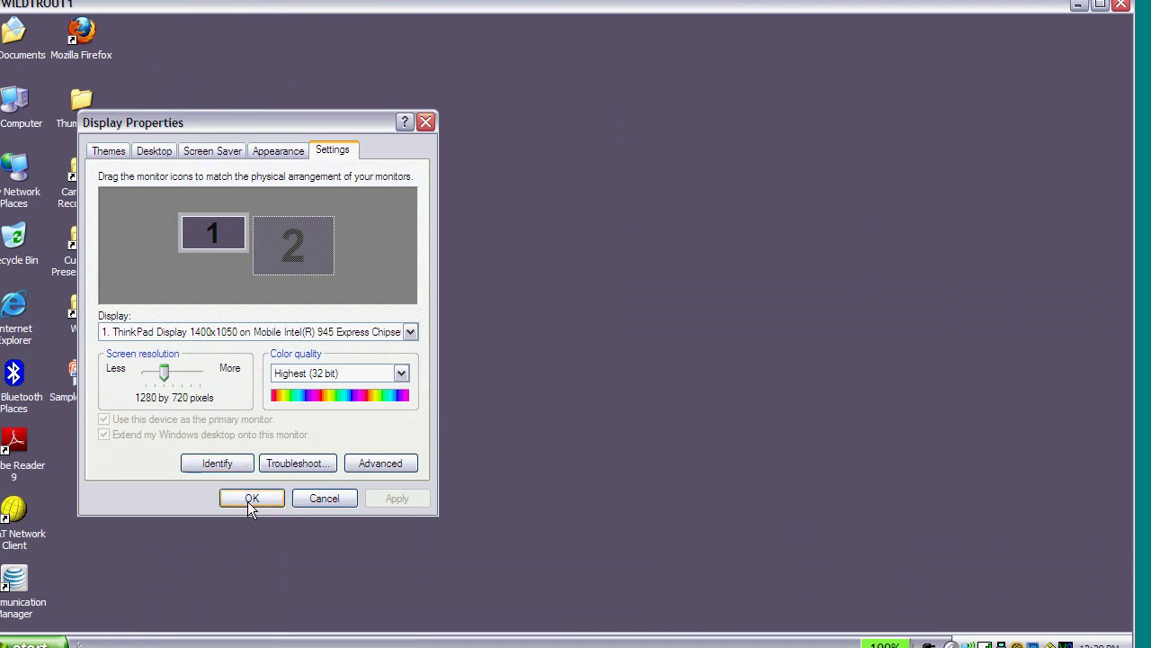
# Step: Confirm Display Properties with OK so the 1280 by 720 resolution takes effect
pyautogui.click(251, 499)
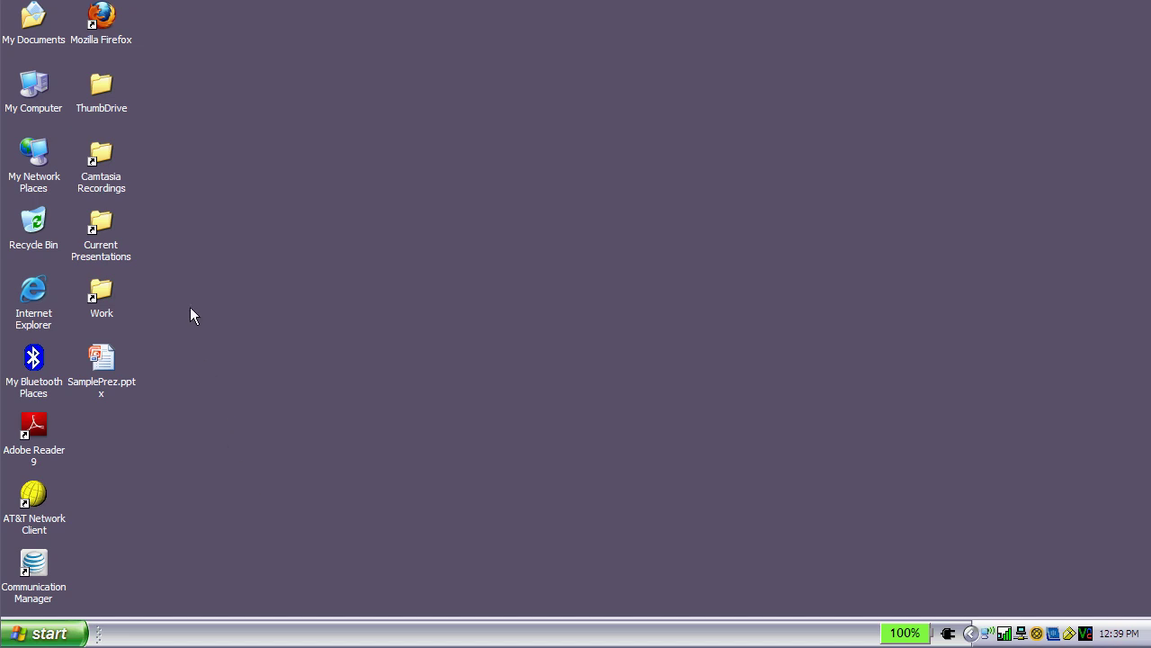
pyautogui.rightClick(111, 343)
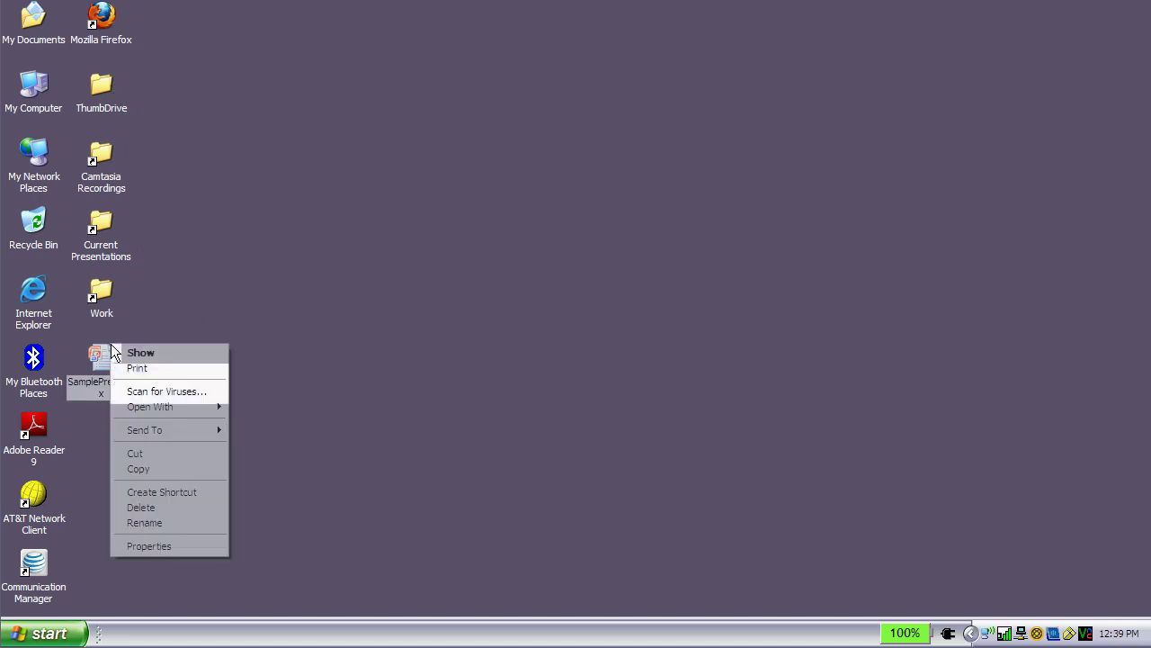
pyautogui.click(192, 352)
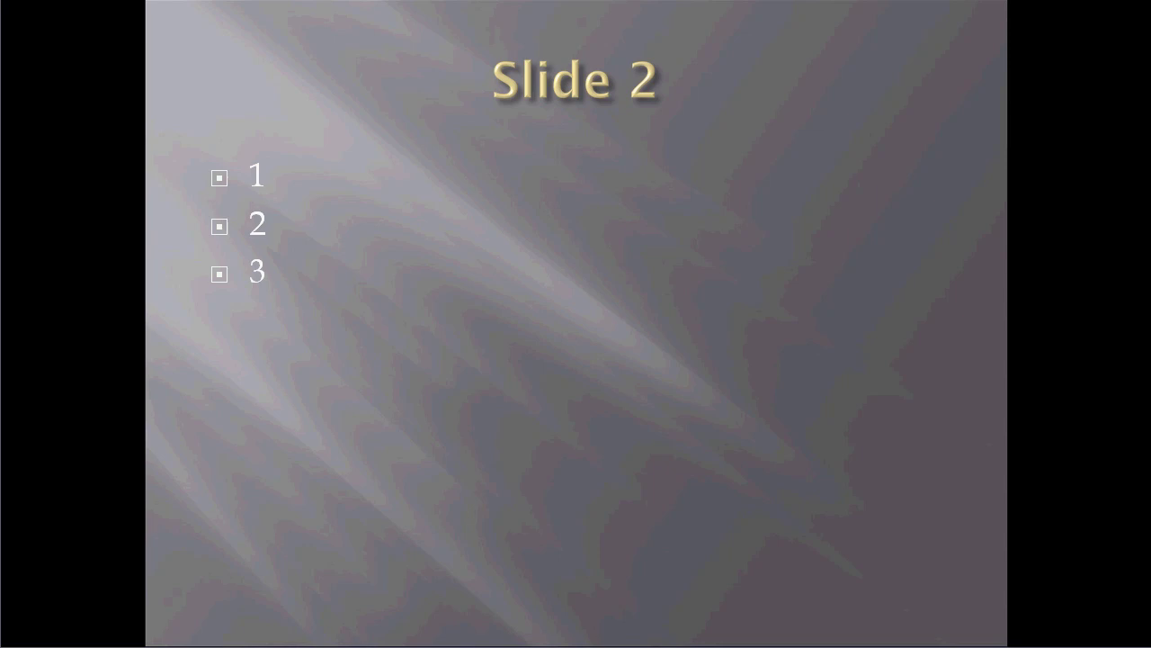
pyautogui.press('space')
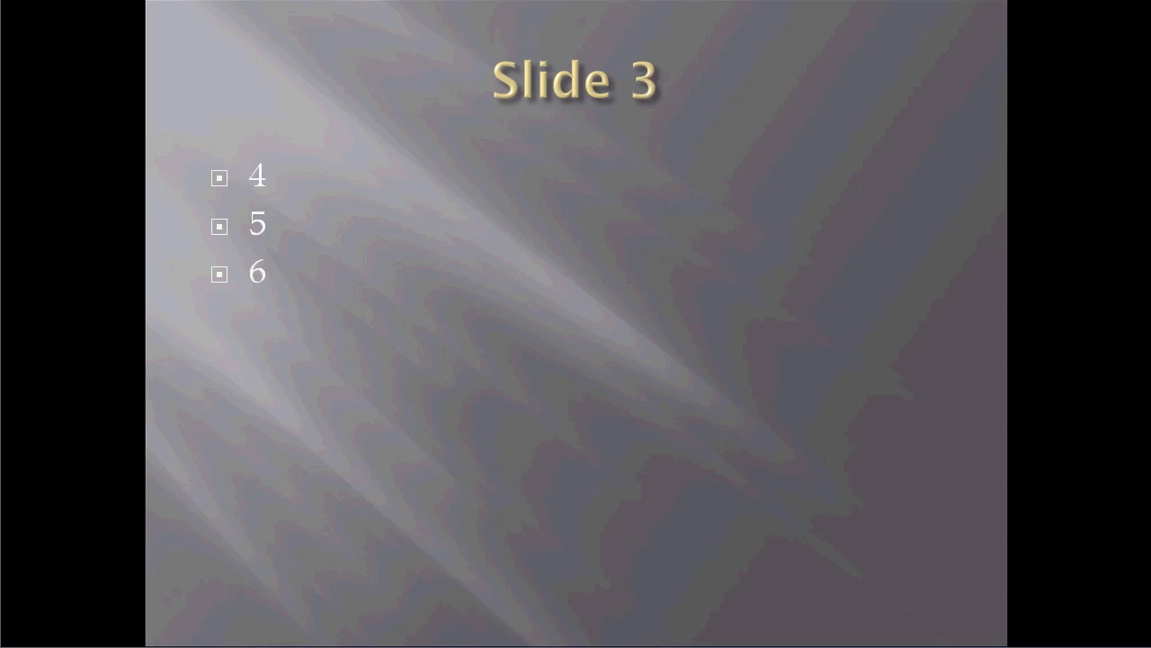
pyautogui.press('space')
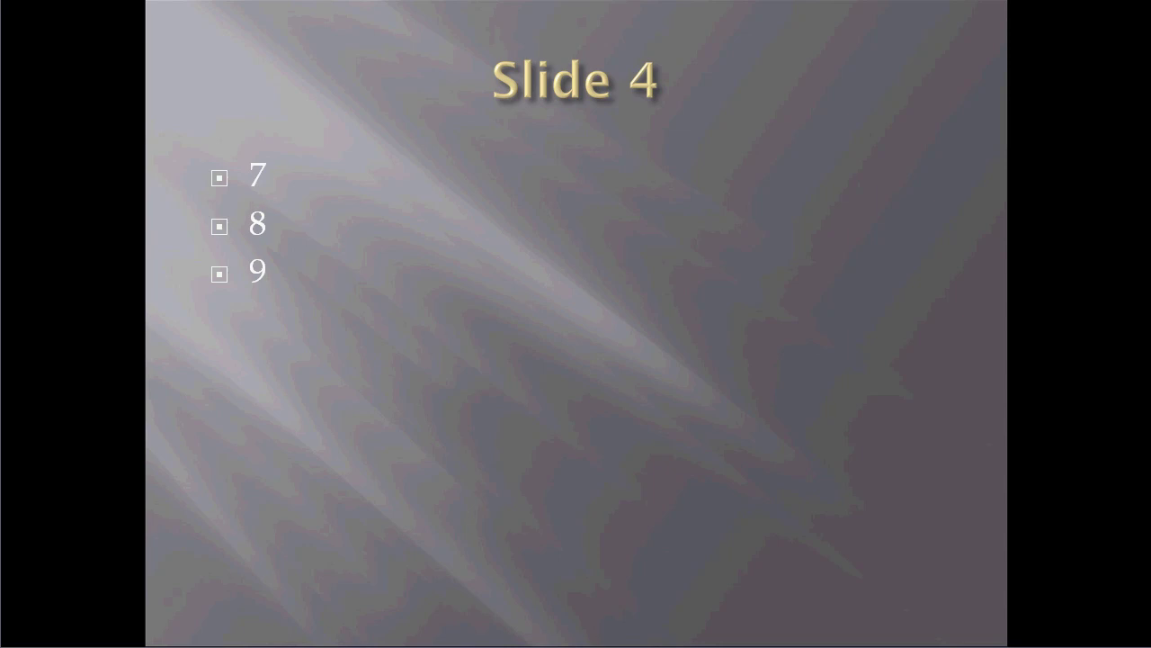
pyautogui.press('Escape')
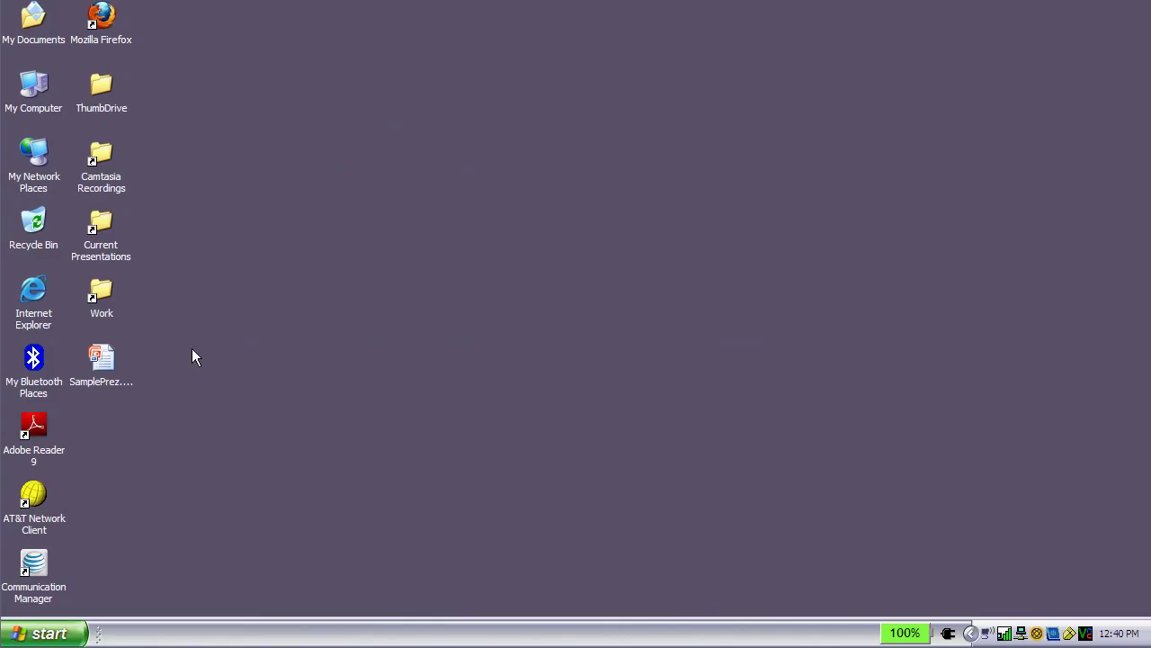